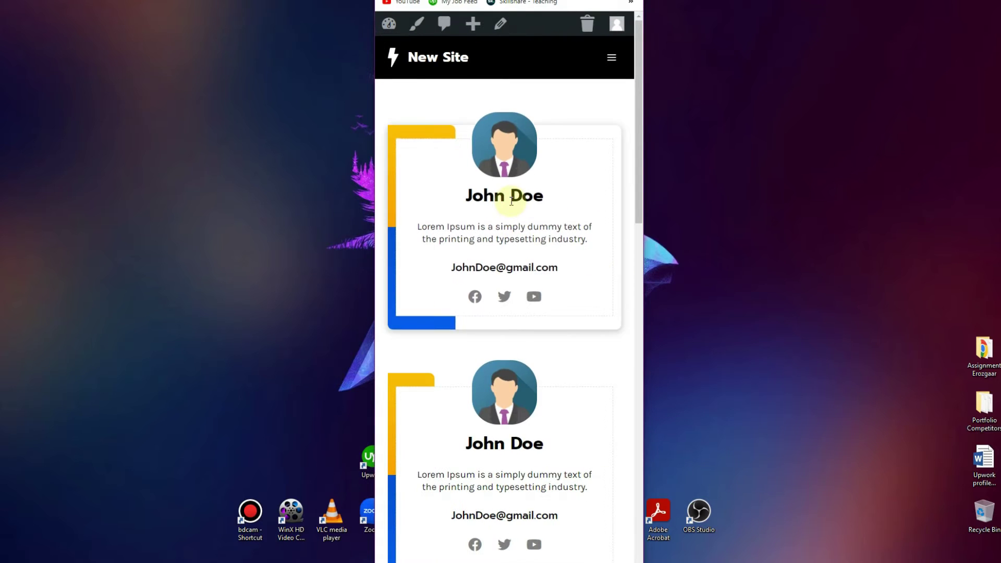
Scroll through the finished preview of the three team member cards
scroll(533, 205, "down", 5)
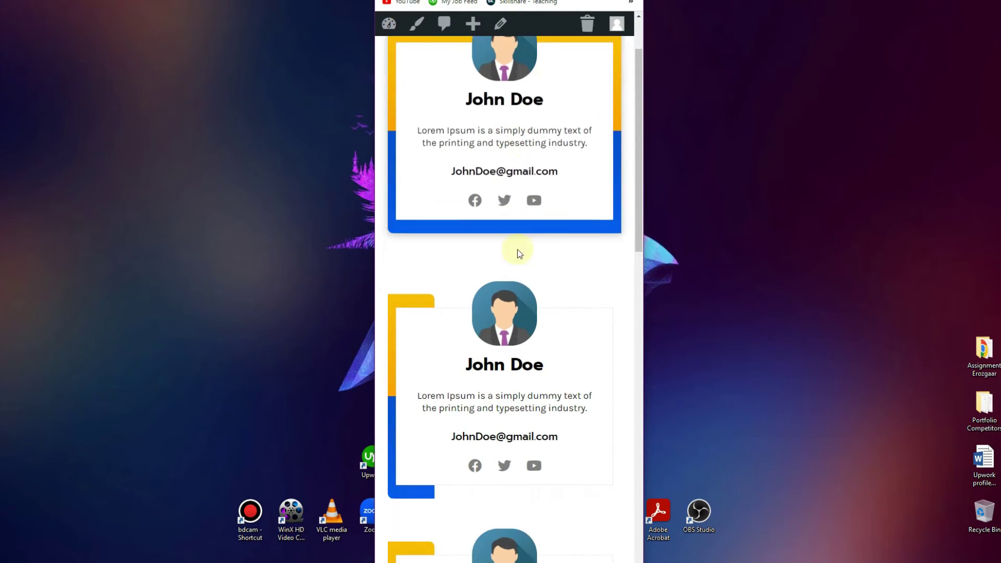
scroll(530, 360, "down", 5)
scroll(531, 365, "up", 10)
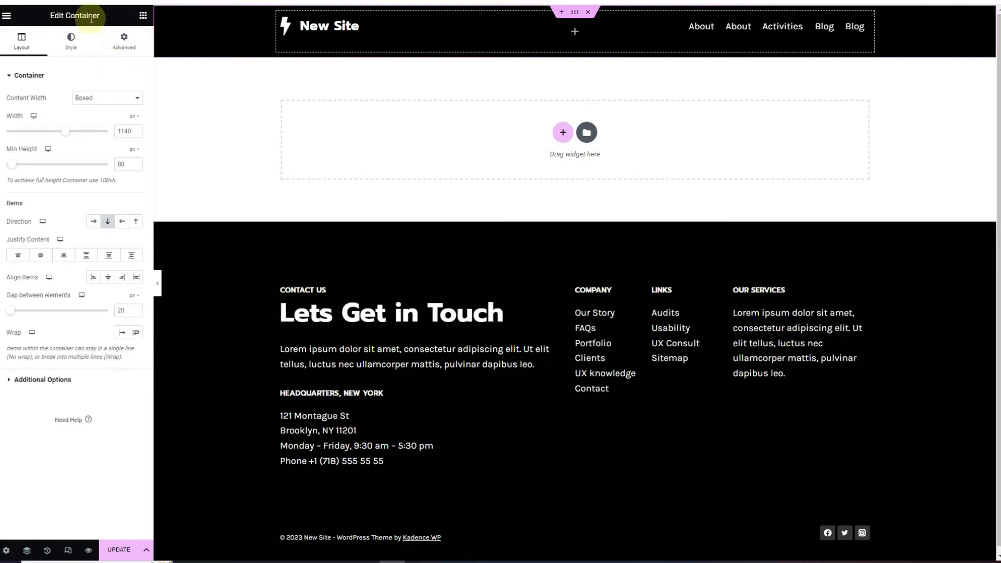
Add a single-row section and drop a Container widget into it
left_click(563, 134)
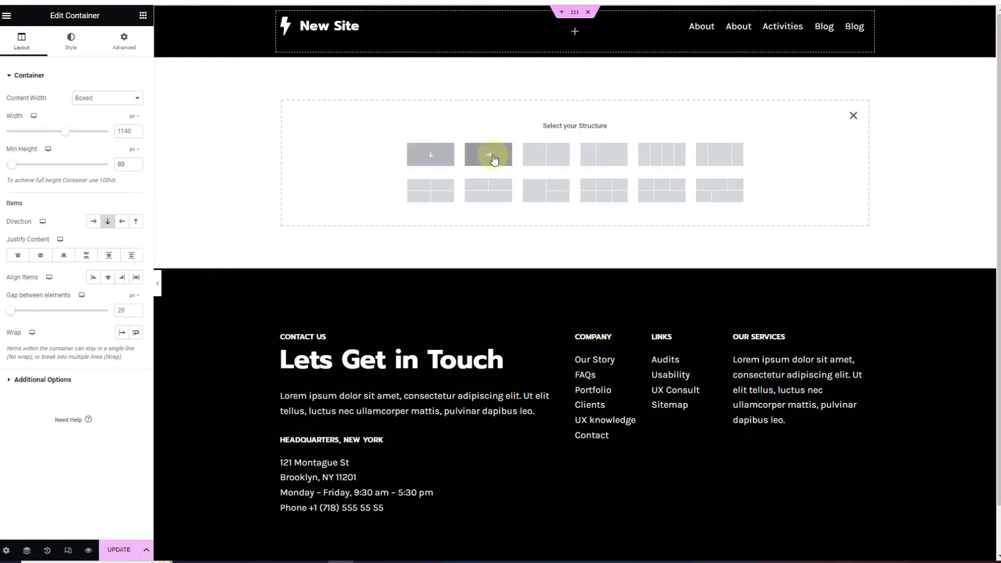
left_click(474, 163)
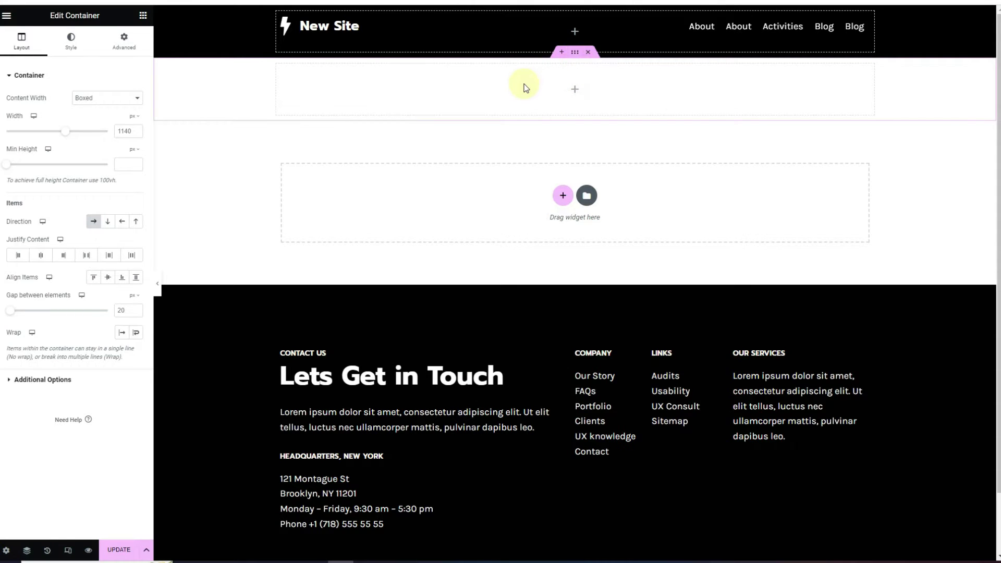
left_click(143, 15)
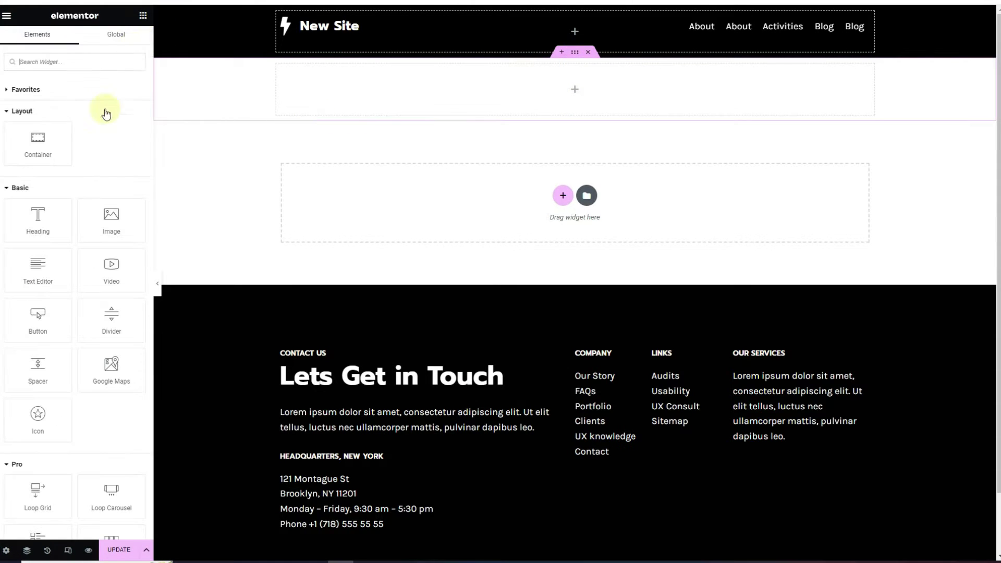
left_click_drag(33, 161, 460, 99)
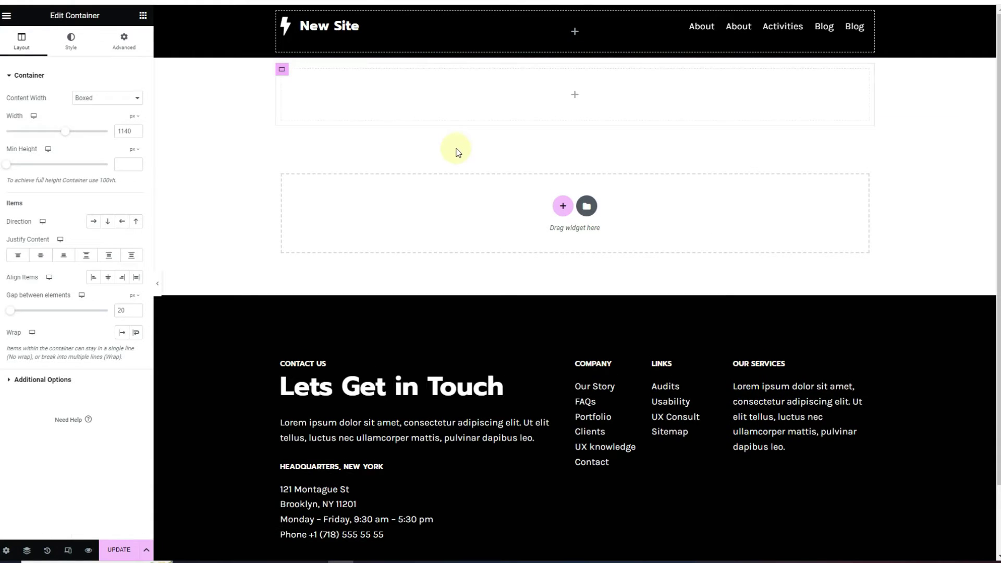
Duplicate the nested container twice to make three side-by-side columns
right_click(284, 68)
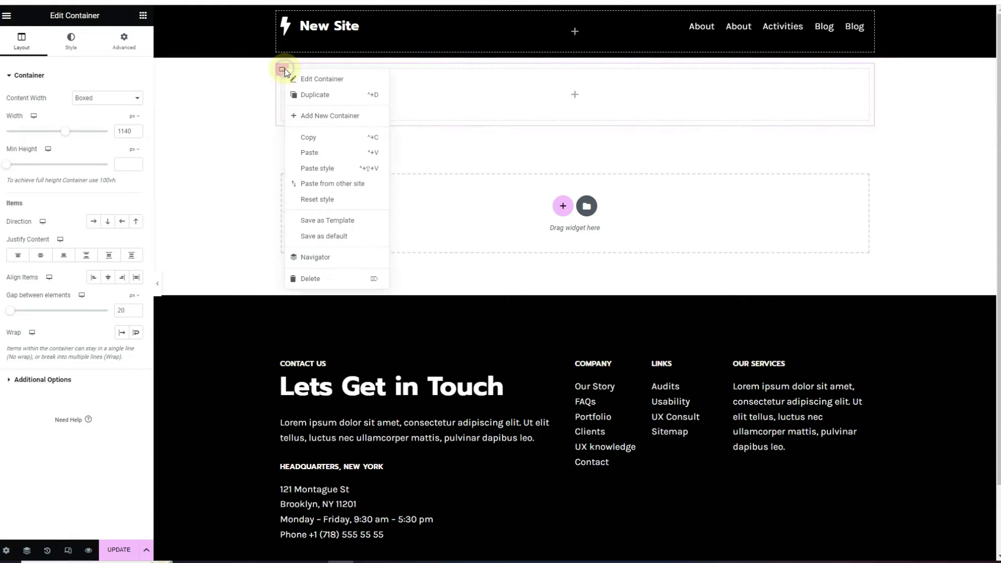
left_click(299, 98)
right_click(282, 69)
left_click(303, 96)
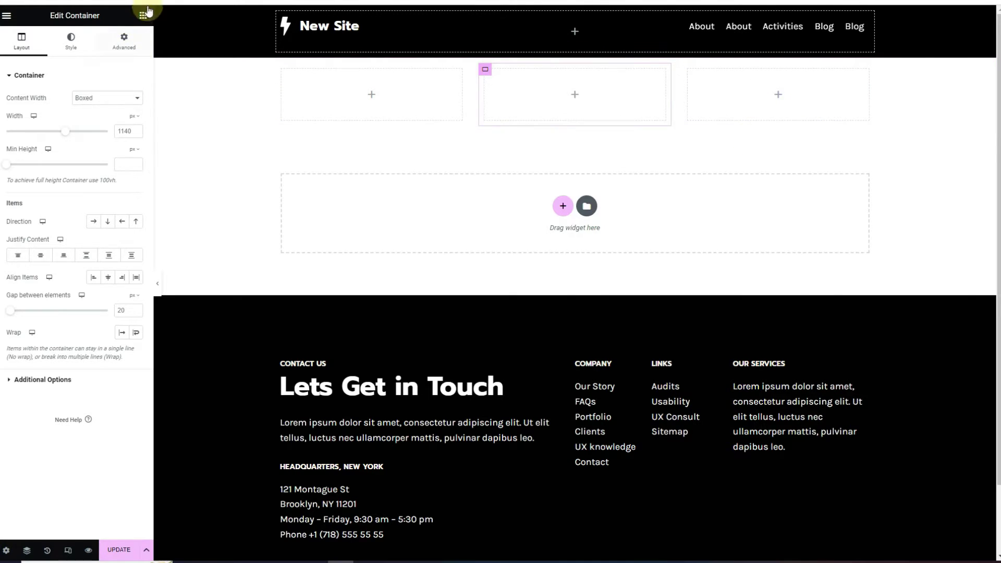
Nest a container in the first column, check the Navigator, and add an Image widget there
left_click(141, 24)
left_click_drag(36, 151, 367, 116)
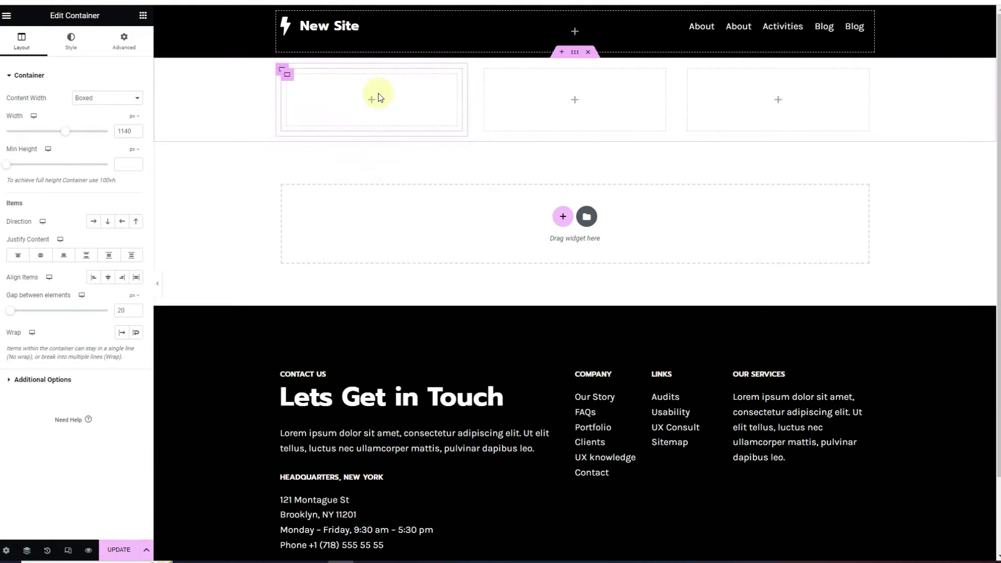
left_click(27, 551)
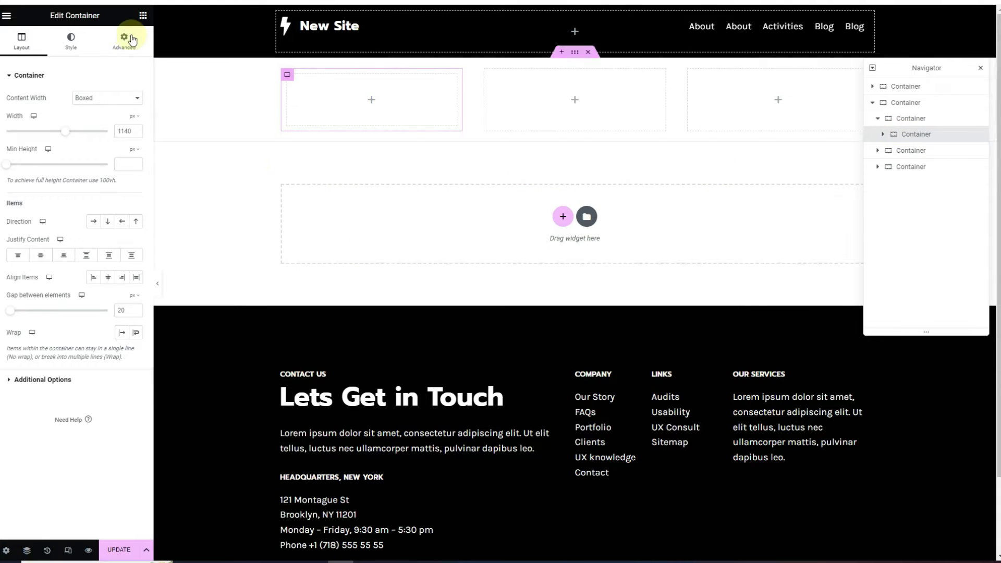
left_click(143, 21)
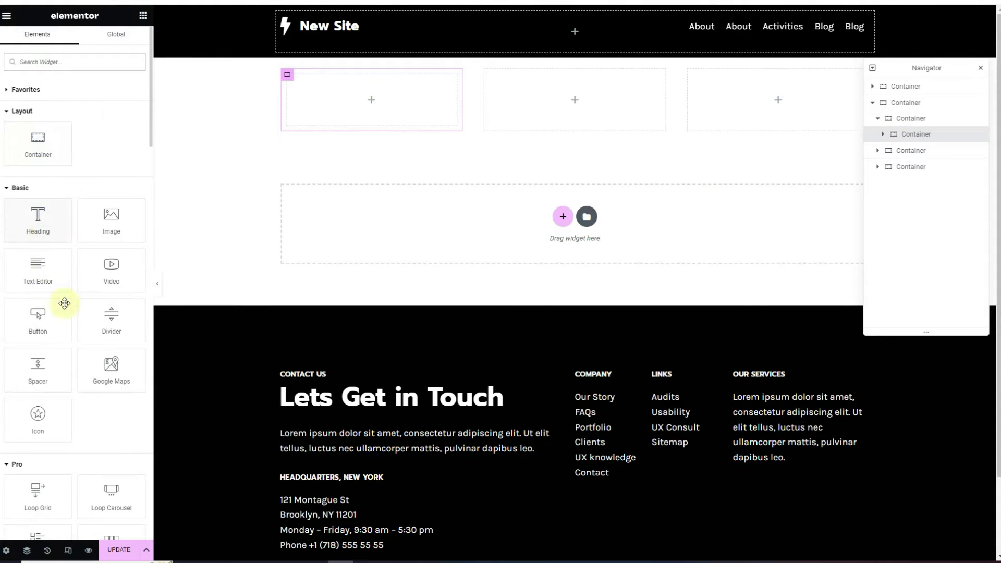
left_click_drag(118, 221, 394, 105)
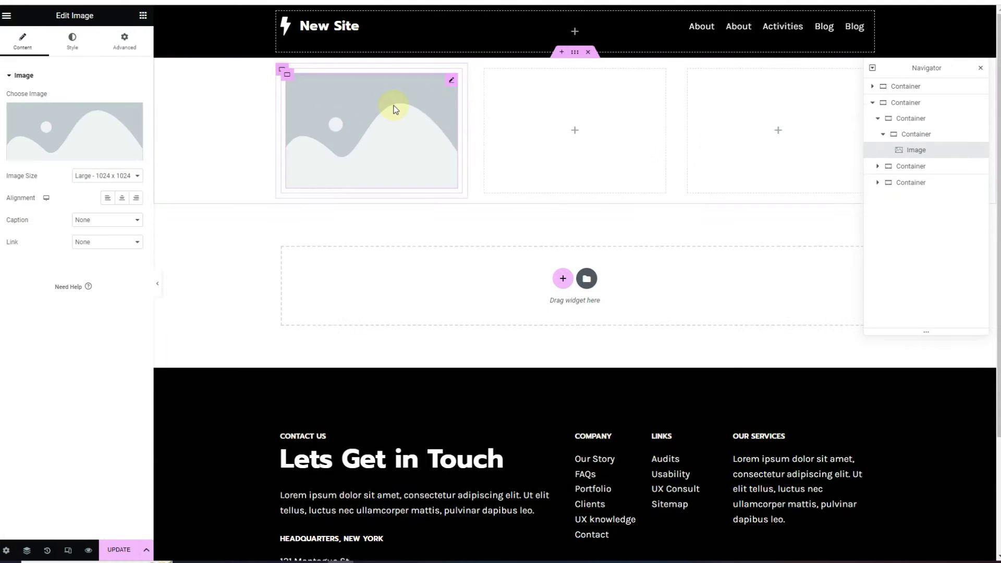
Set the image to the img_avatar picture from the Media Library
left_click(24, 125)
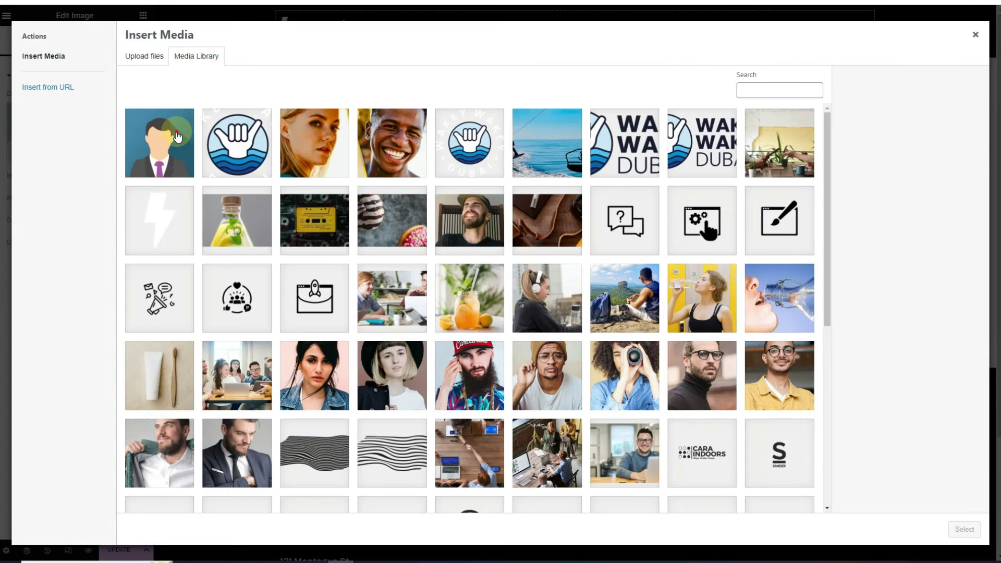
left_click(187, 148)
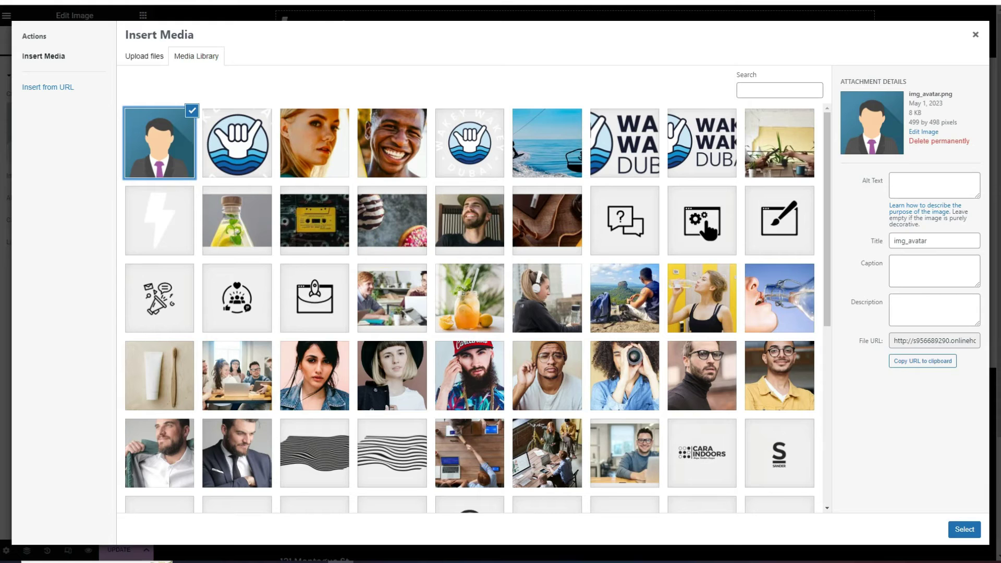
left_click(964, 530)
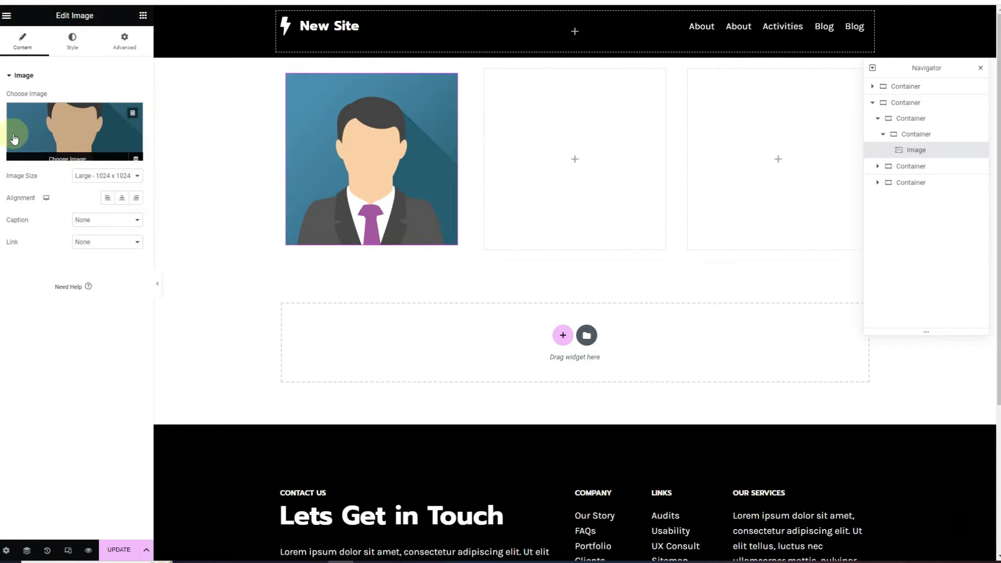
Give the avatar a 50% border radius and 50% width
left_click(72, 41)
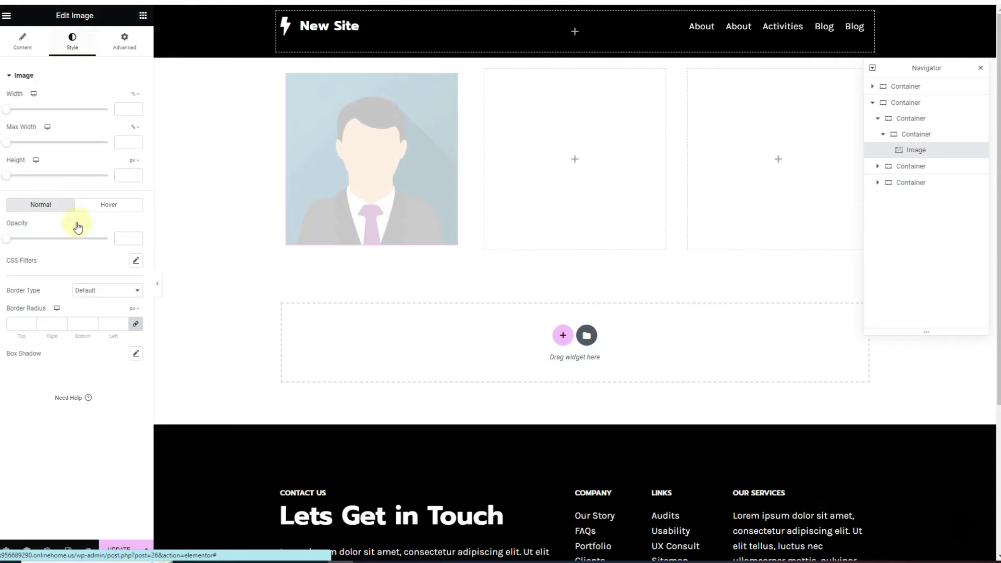
left_click(17, 324)
type("50")
left_click(137, 309)
left_click(135, 319)
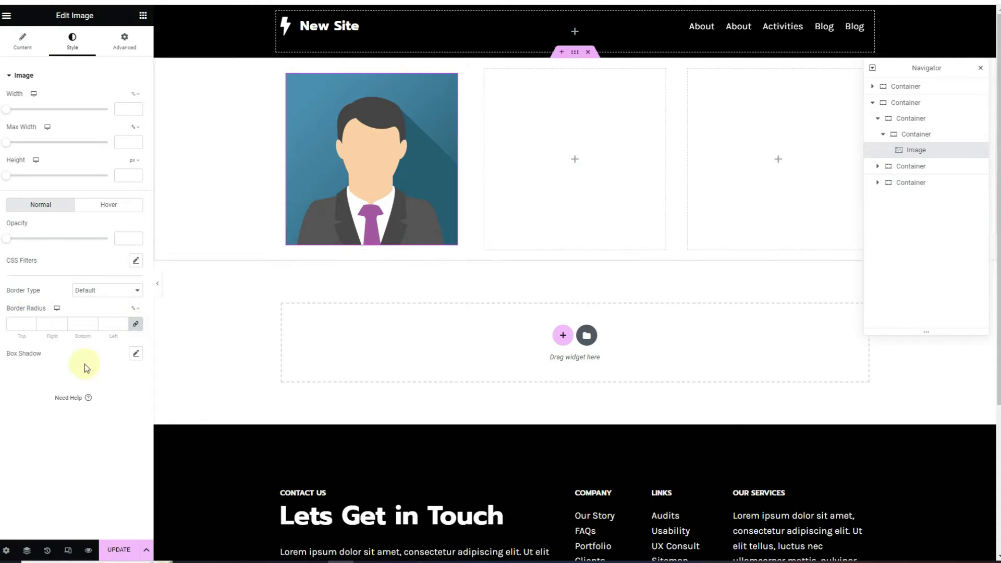
left_click(18, 325)
type("5")
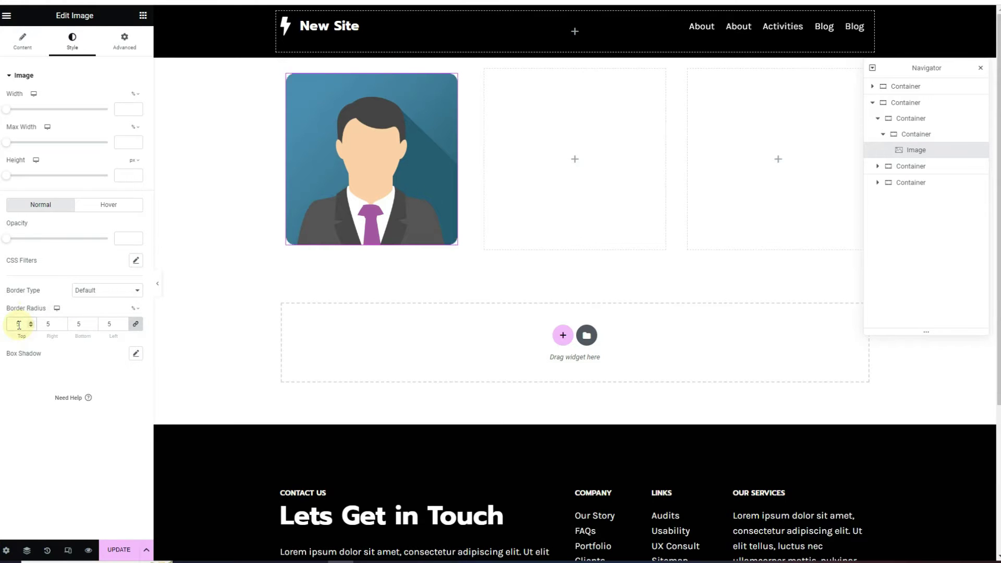
type("0")
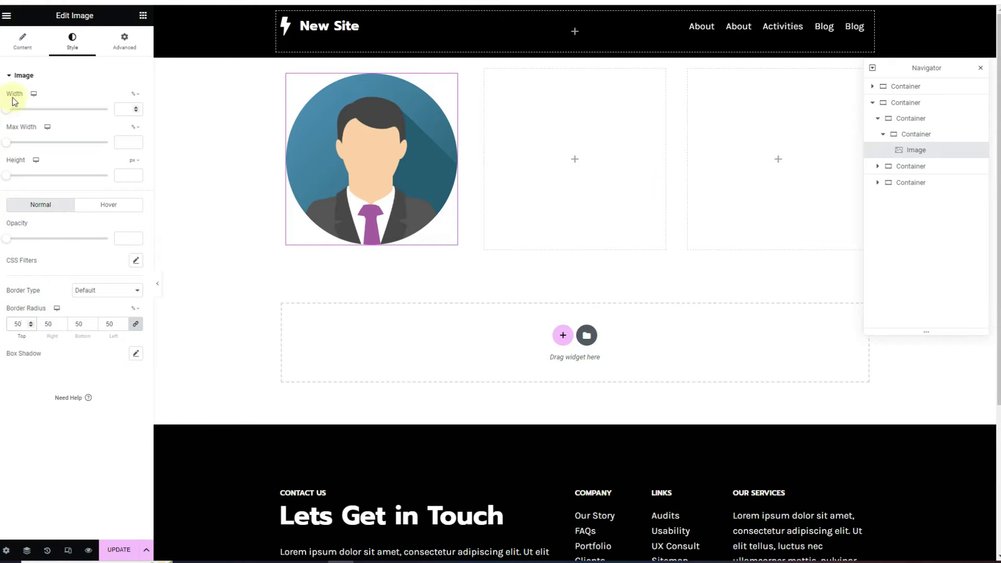
left_click(124, 111)
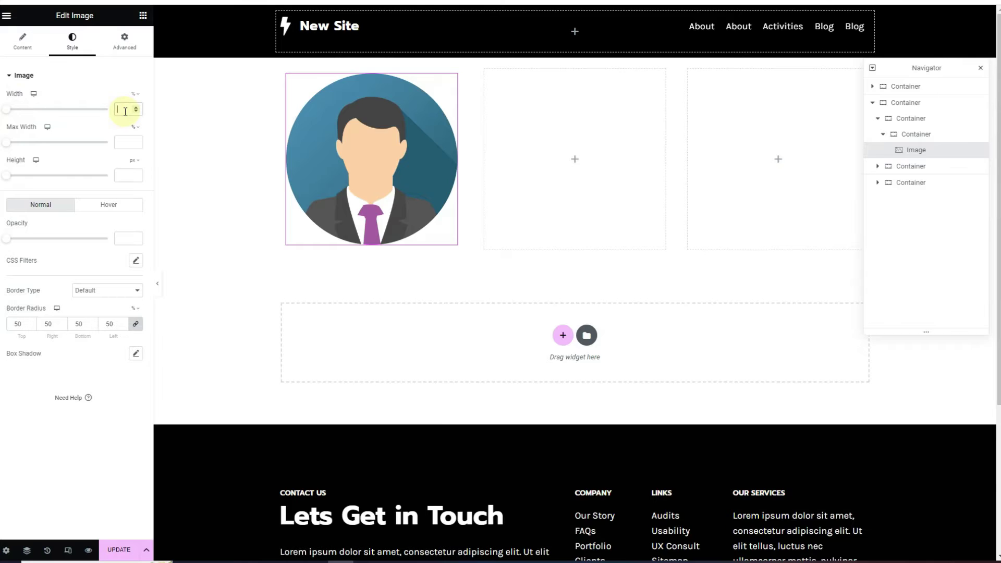
type("50")
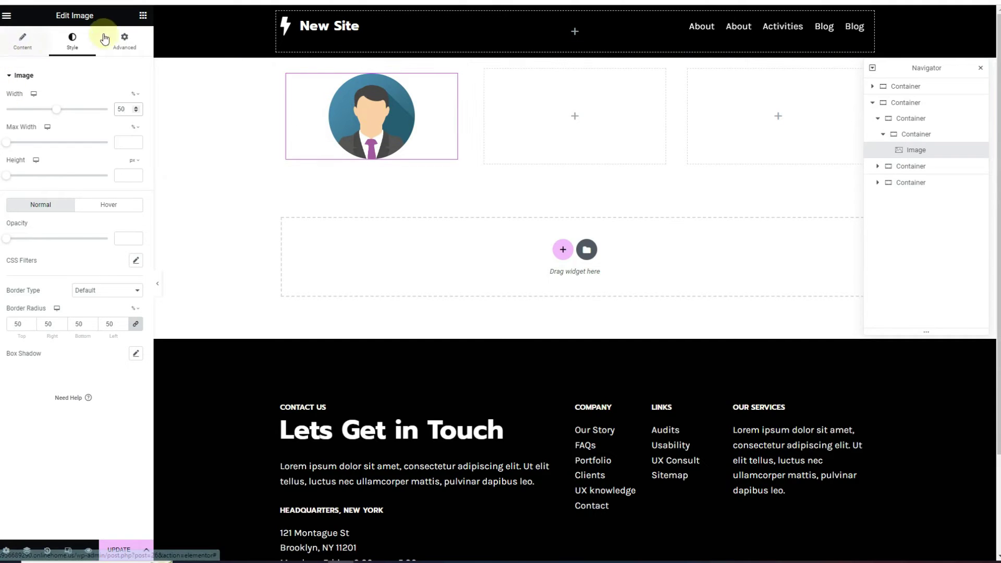
Add a Heading under the avatar with the title 'John Doe'
left_click(143, 16)
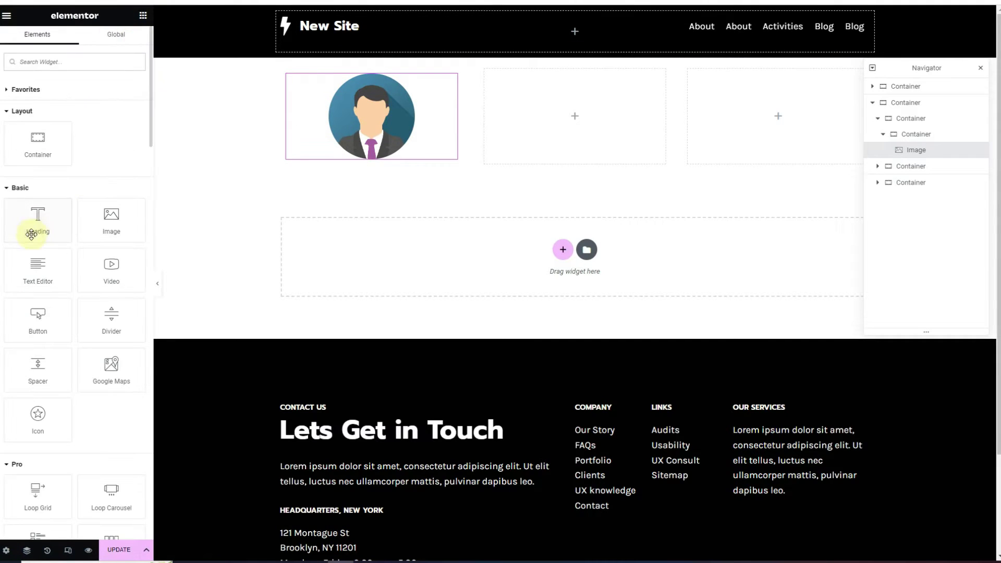
left_click_drag(68, 216, 339, 147)
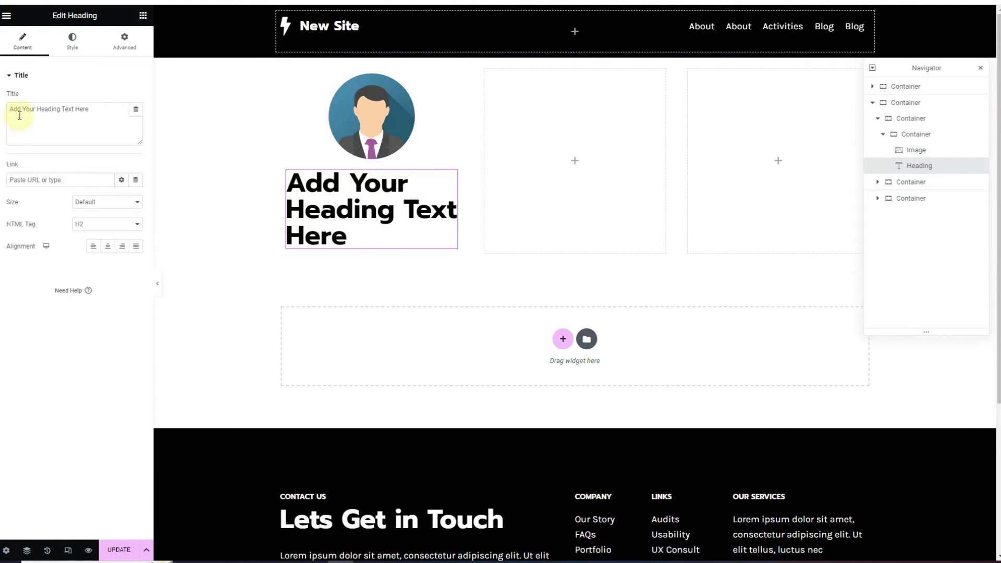
triple_click(62, 115)
type("J")
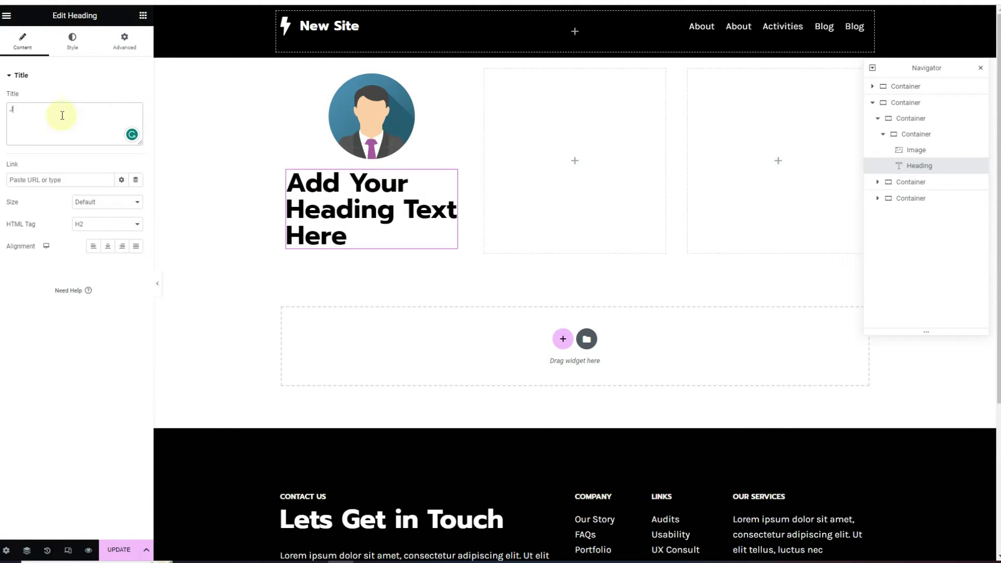
type("ohn Doe")
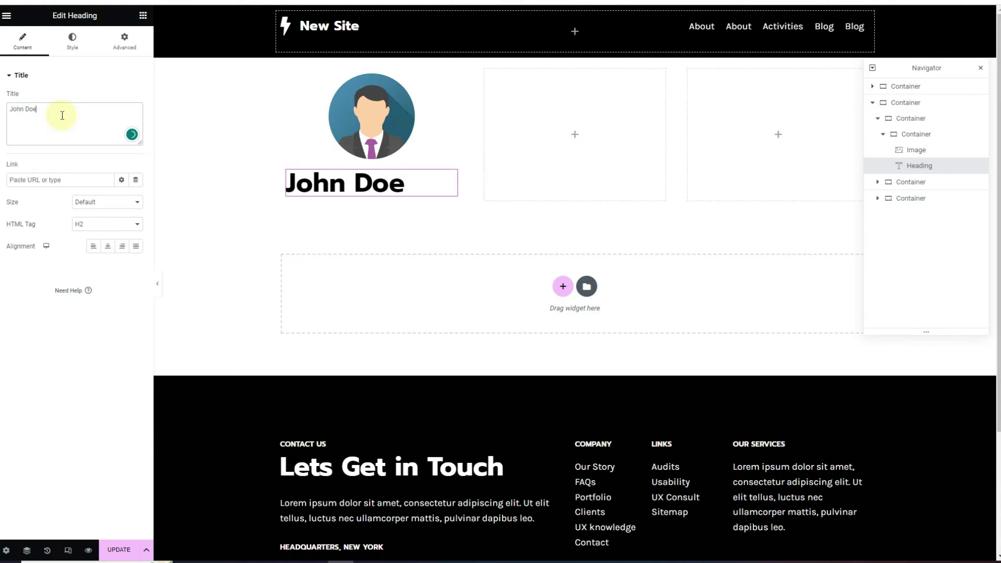
Set the John Doe heading to 32 px and centre it
left_click(72, 41)
left_click(136, 121)
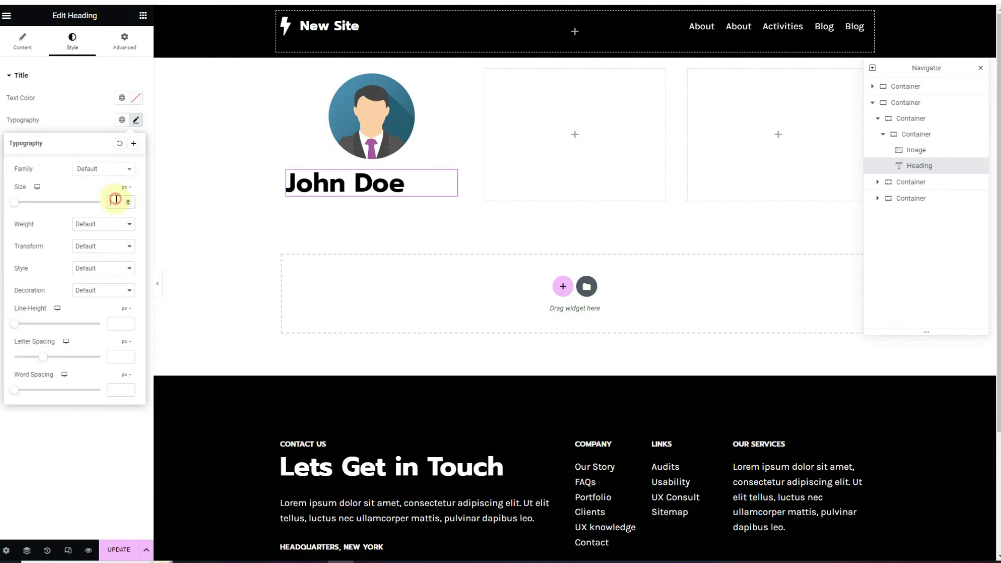
type("32")
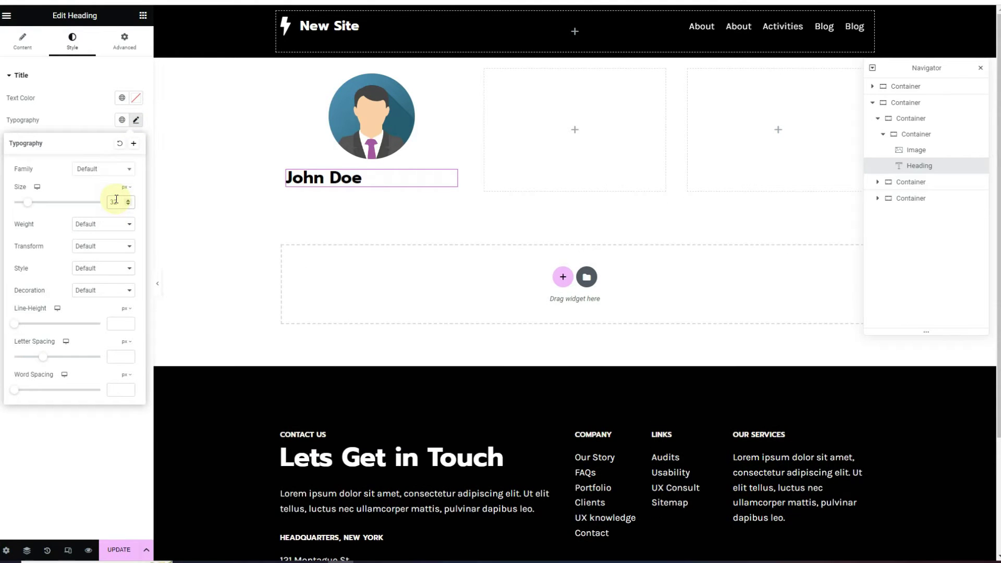
left_click(22, 40)
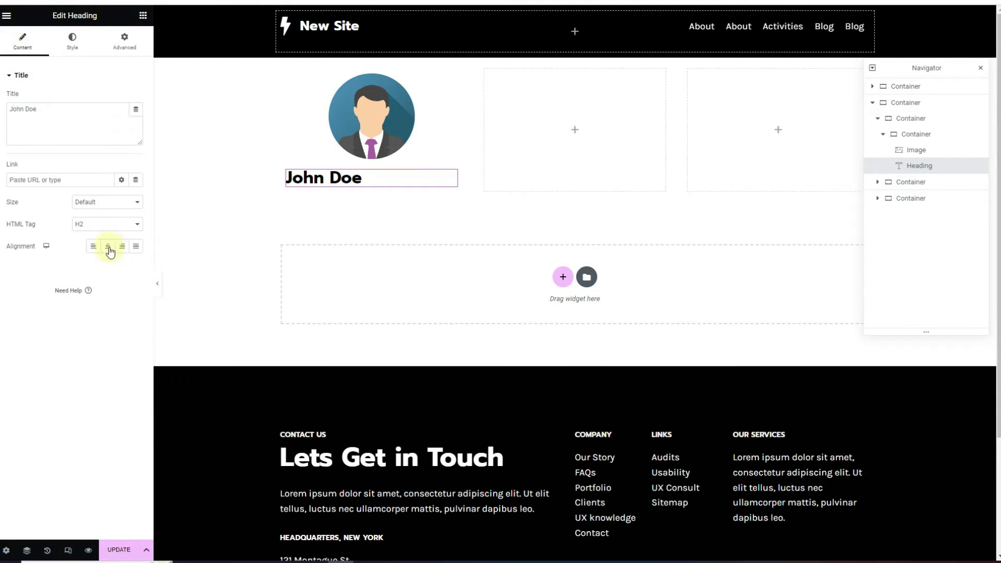
left_click(109, 247)
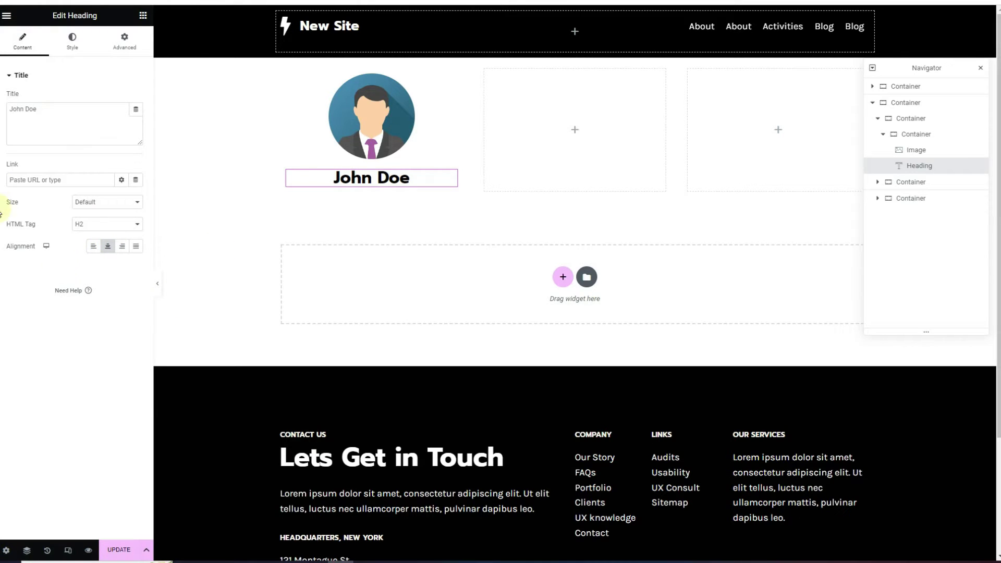
left_click(143, 15)
Add a p-tag heading below John Doe holding the pasted Lorem Ipsum description
left_click_drag(47, 212, 410, 185)
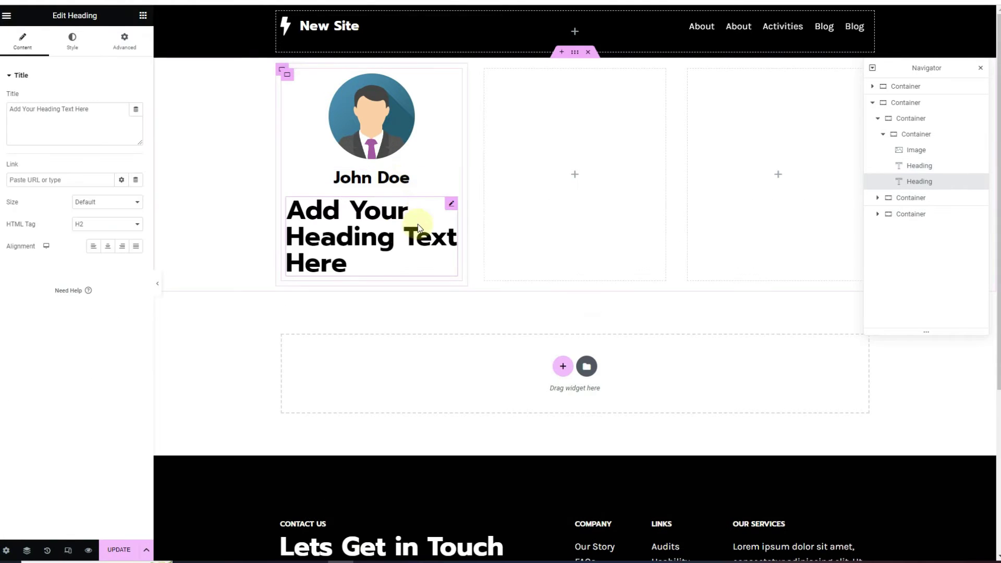
left_click(104, 221)
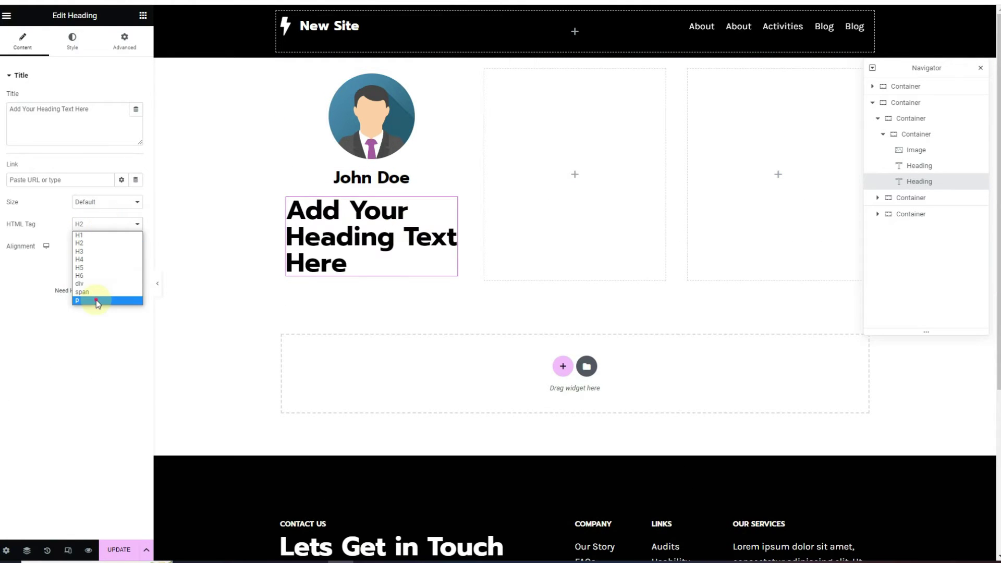
left_click(96, 300)
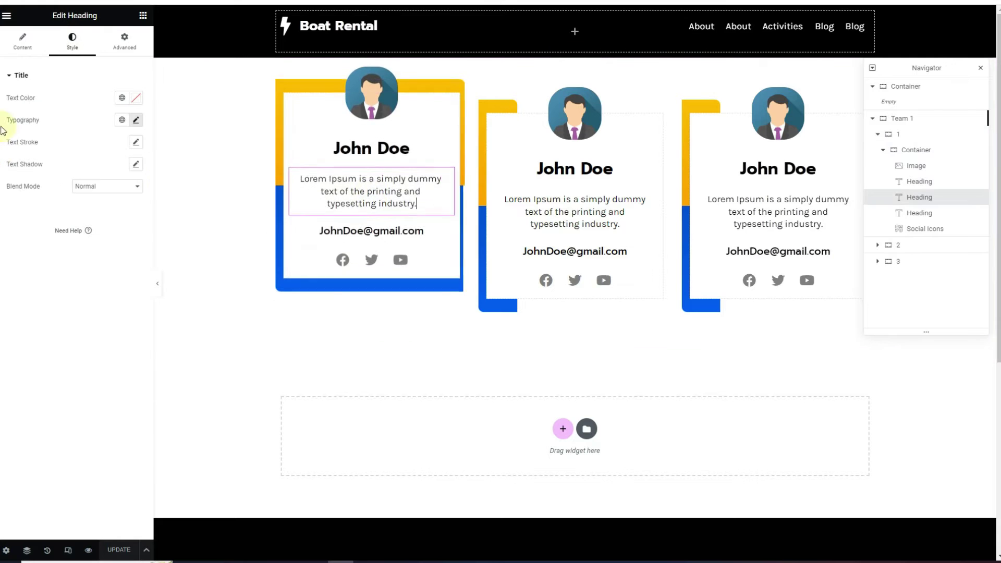
left_click(22, 42)
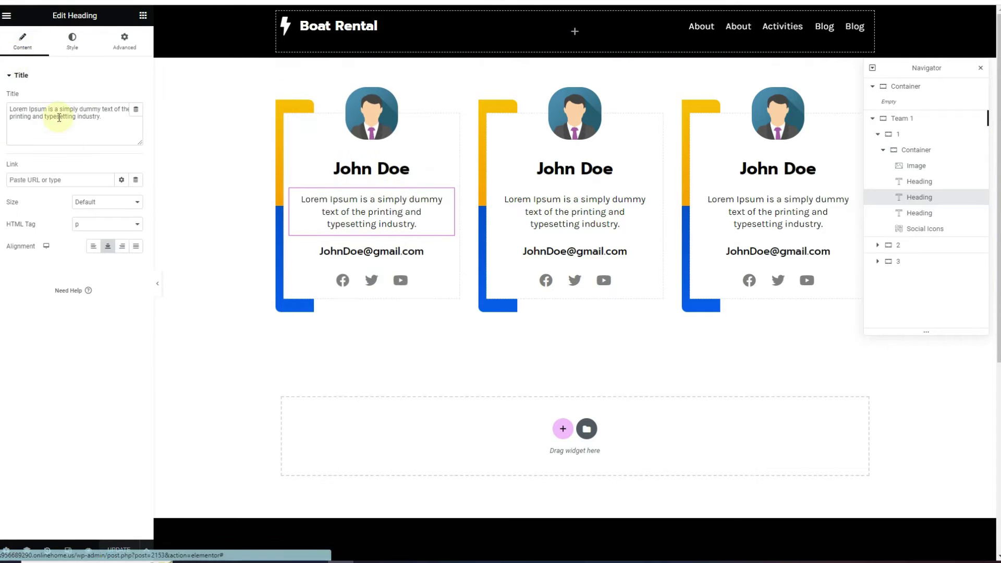
triple_click(59, 119)
key("ctrl+c")
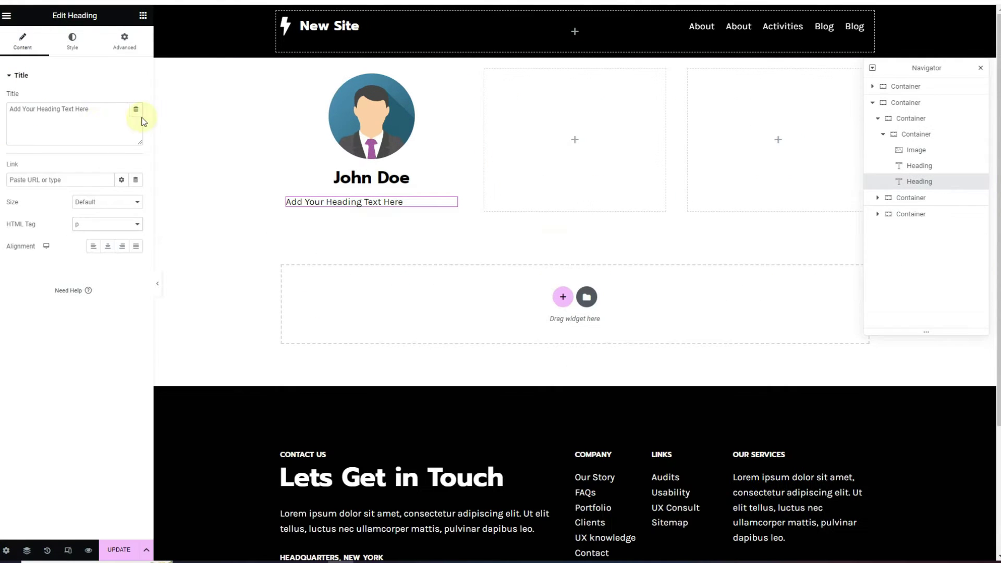
triple_click(98, 122)
key("ctrl+v")
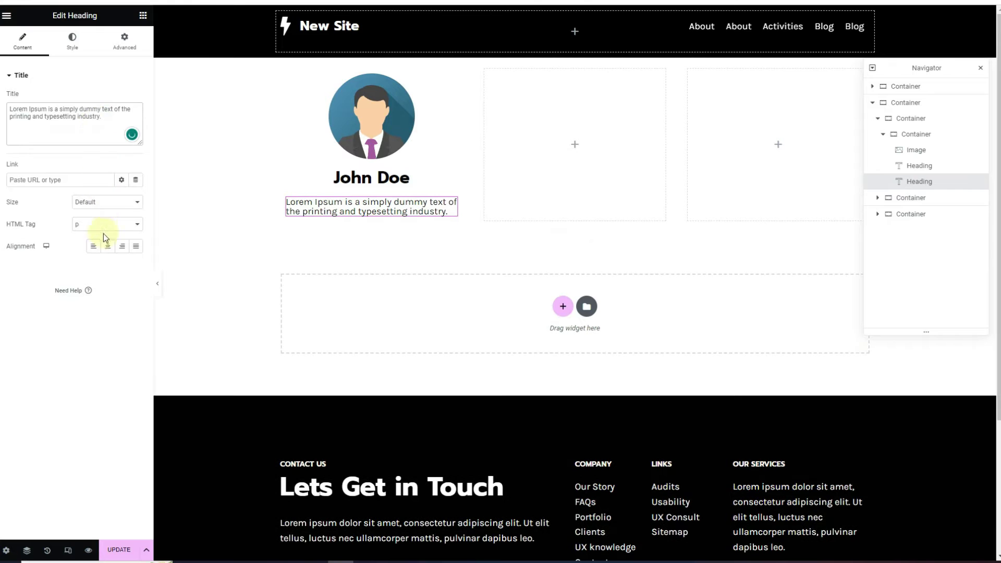
Centre the description and set its line height to 1.3 em
left_click(107, 246)
left_click(73, 41)
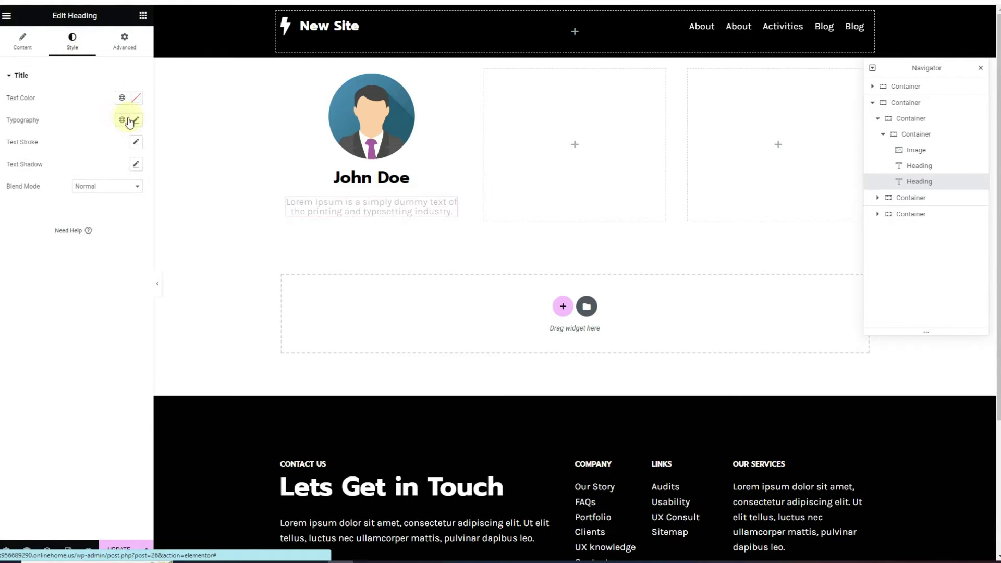
left_click(137, 120)
left_click(124, 310)
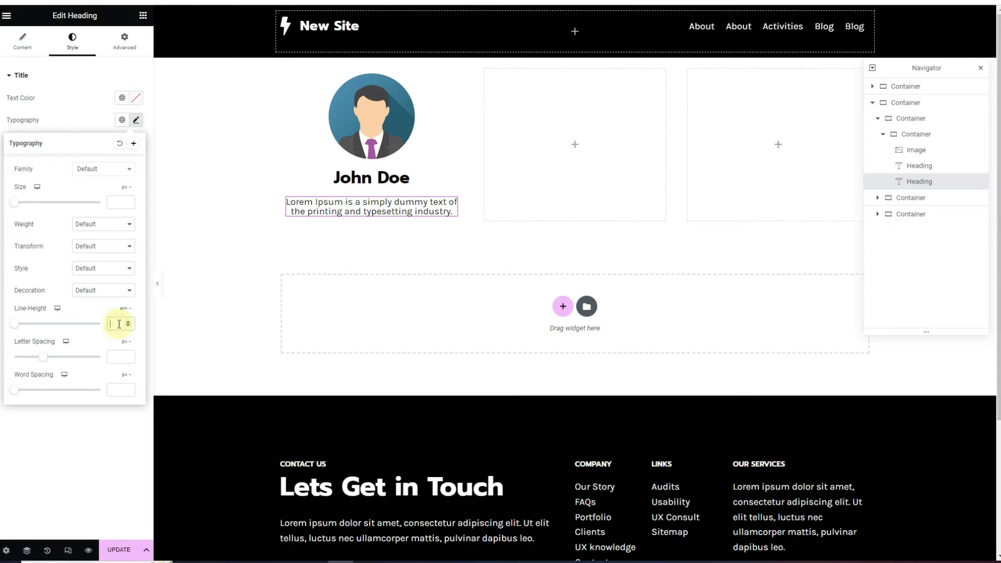
type(".3")
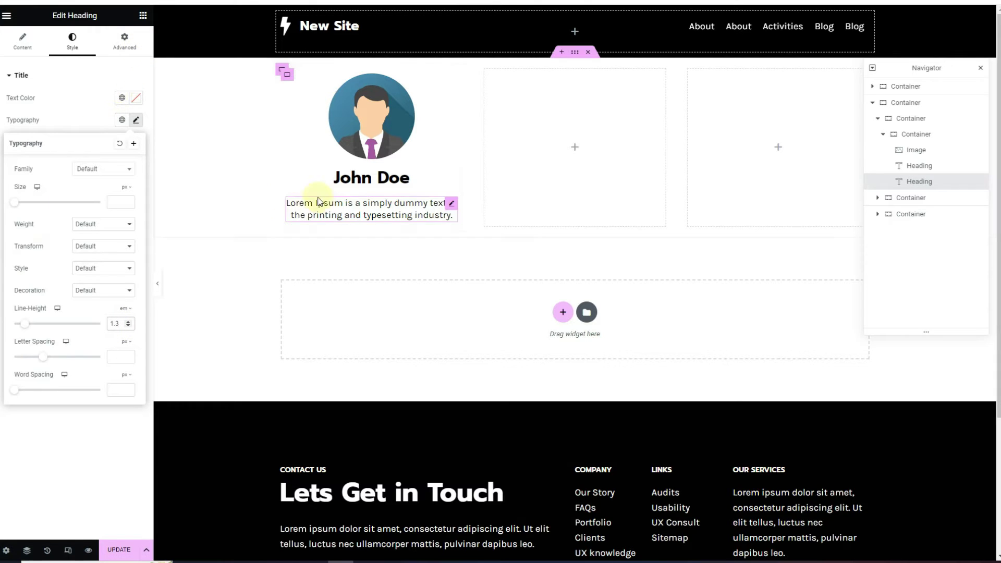
left_click(376, 179)
left_click(142, 16)
Add a centred heading below the description at 20 px, weight 500 (Medium)
left_click_drag(44, 219, 388, 235)
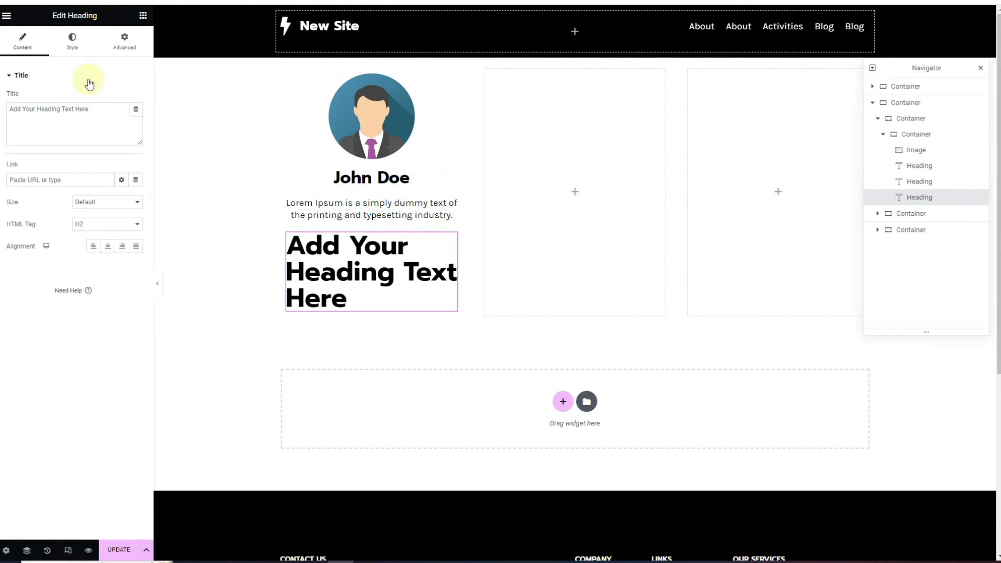
left_click(72, 40)
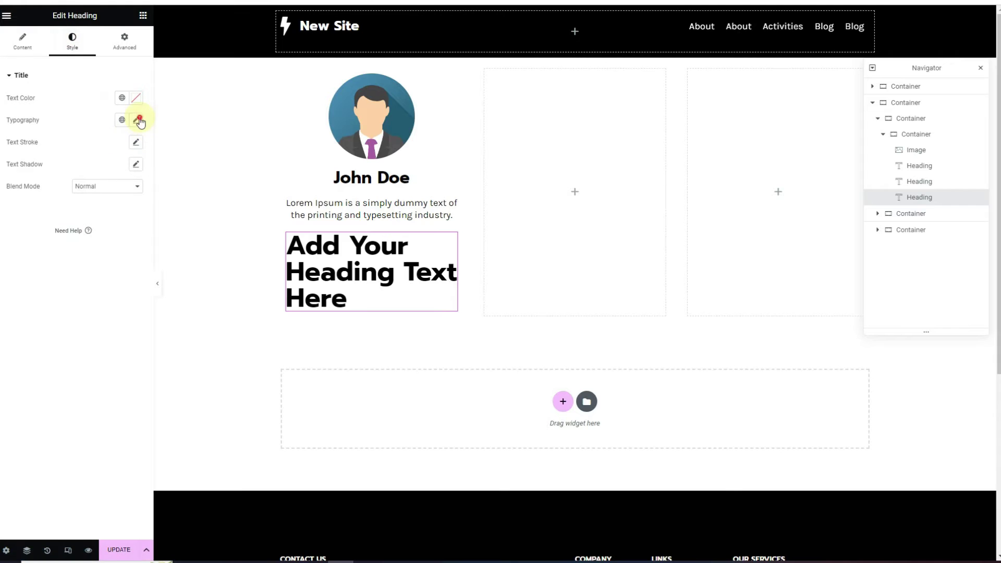
left_click(138, 120)
left_click(119, 201)
type("20")
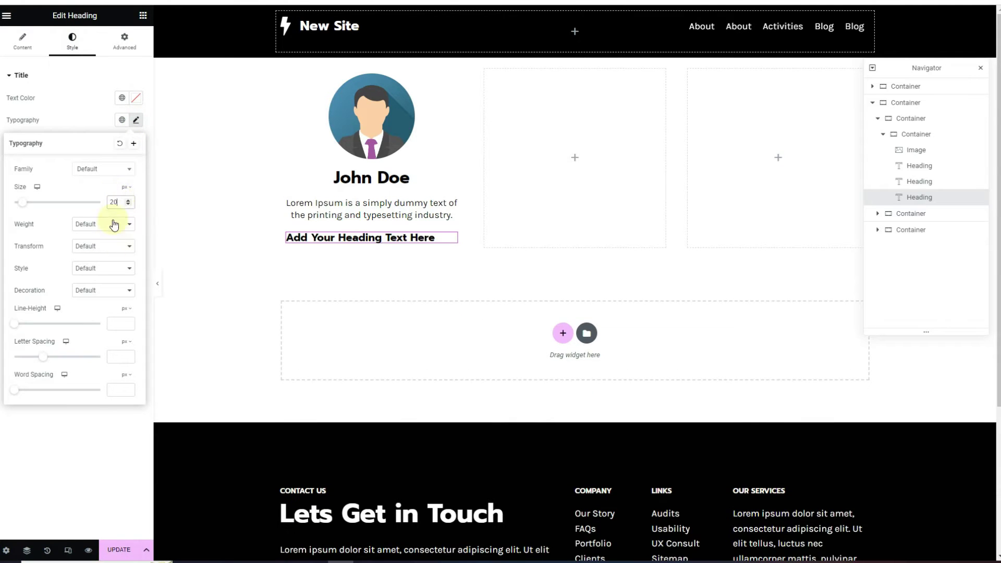
left_click(112, 224)
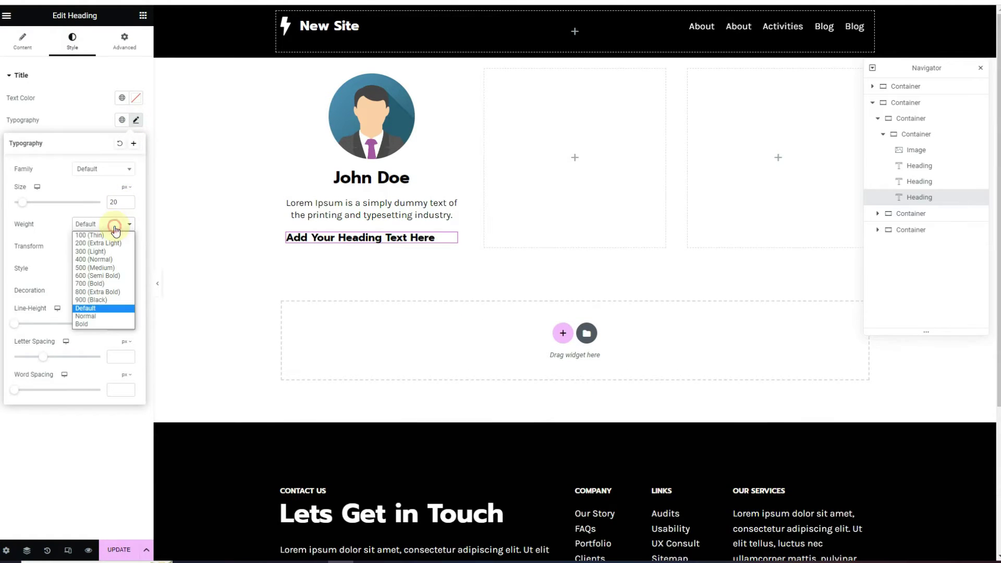
left_click(95, 268)
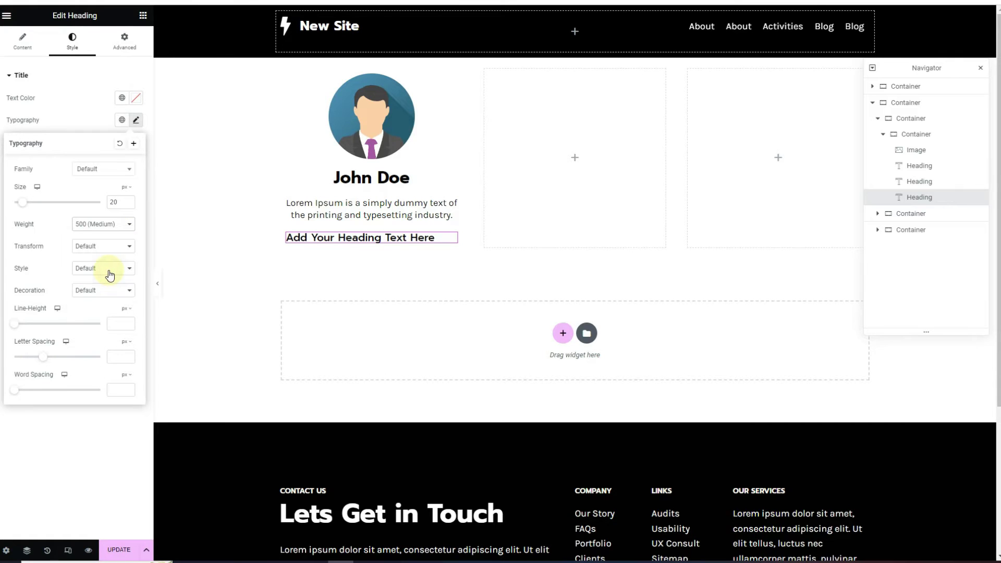
left_click(22, 41)
left_click(107, 250)
triple_click(45, 108)
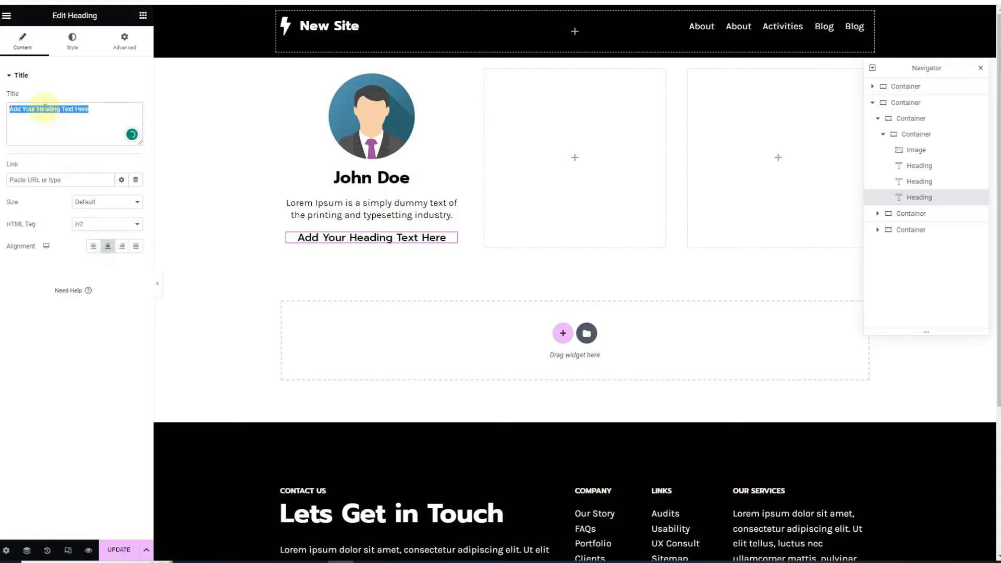
Replace the heading title with the member's e-mail address
type("gh")
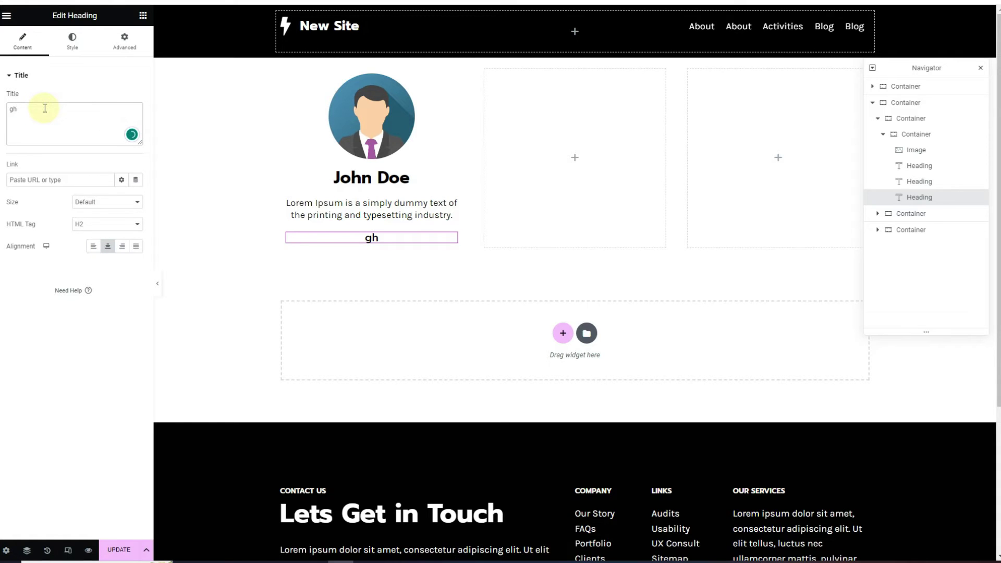
key("BackSpace")
key("BackSpace")
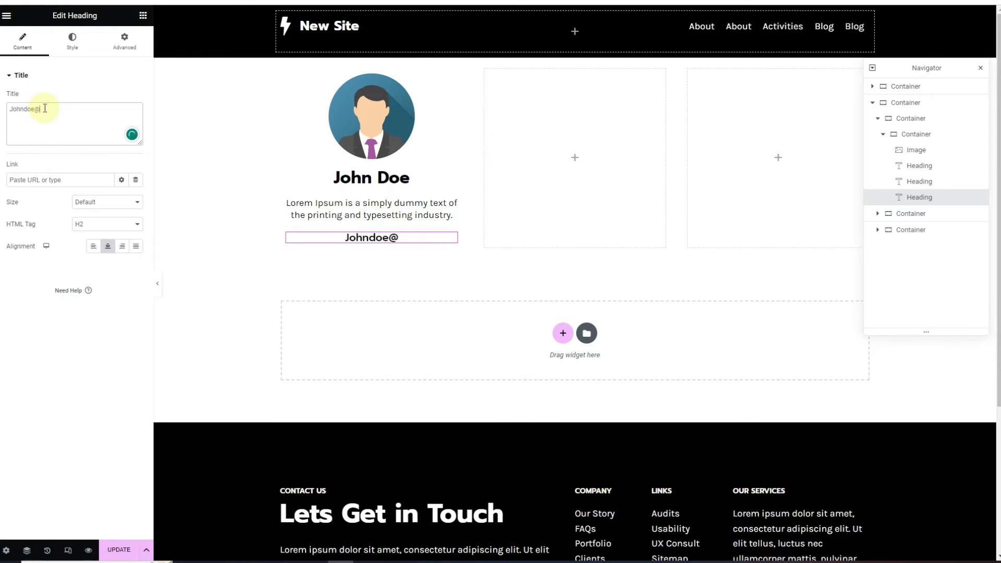
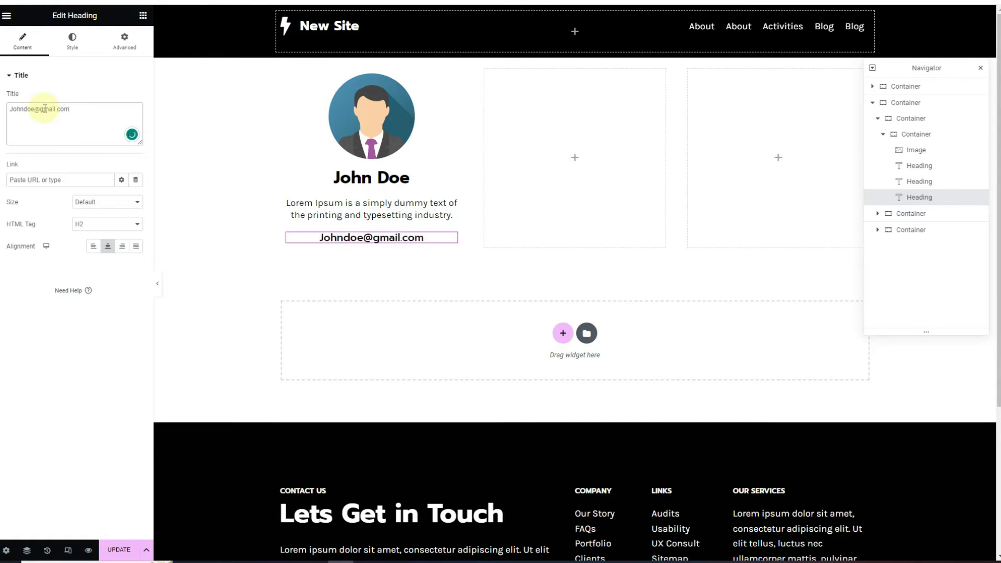
Set the heading link to mailto: followed by the same e-mail address
left_click(40, 187)
type("mailto:")
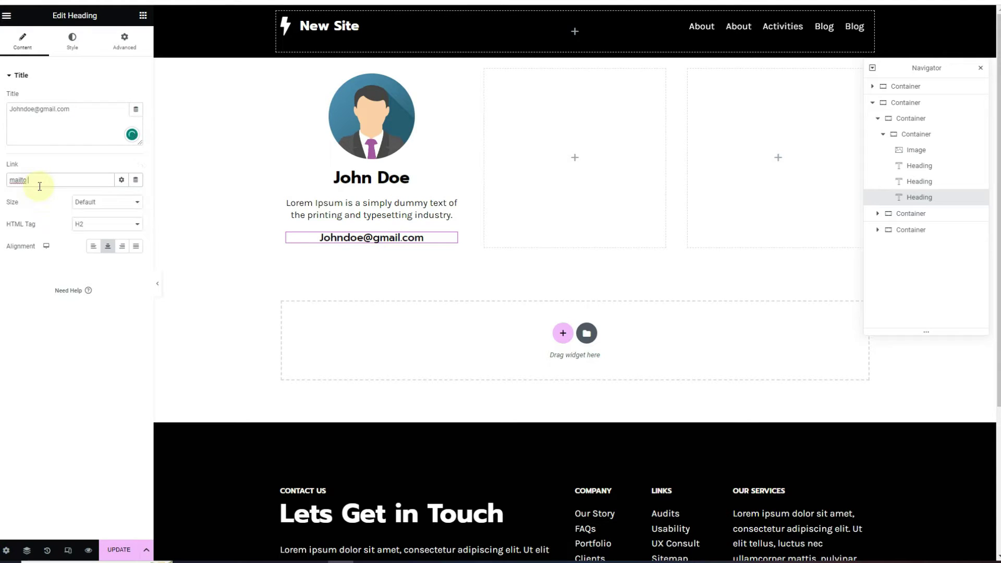
left_click_drag(83, 109, 10, 106)
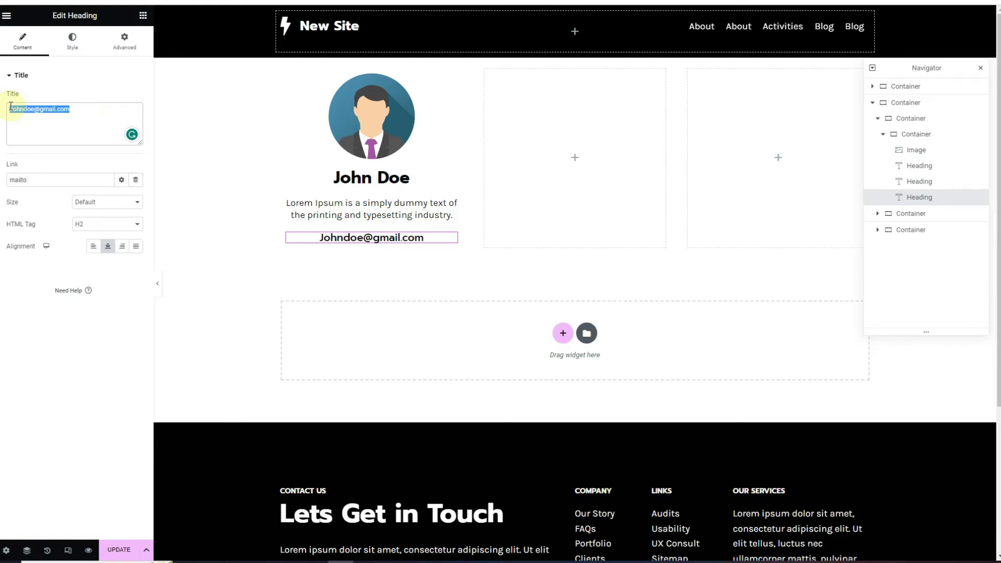
key("ctrl+c")
left_click(36, 180)
key("ctrl+v")
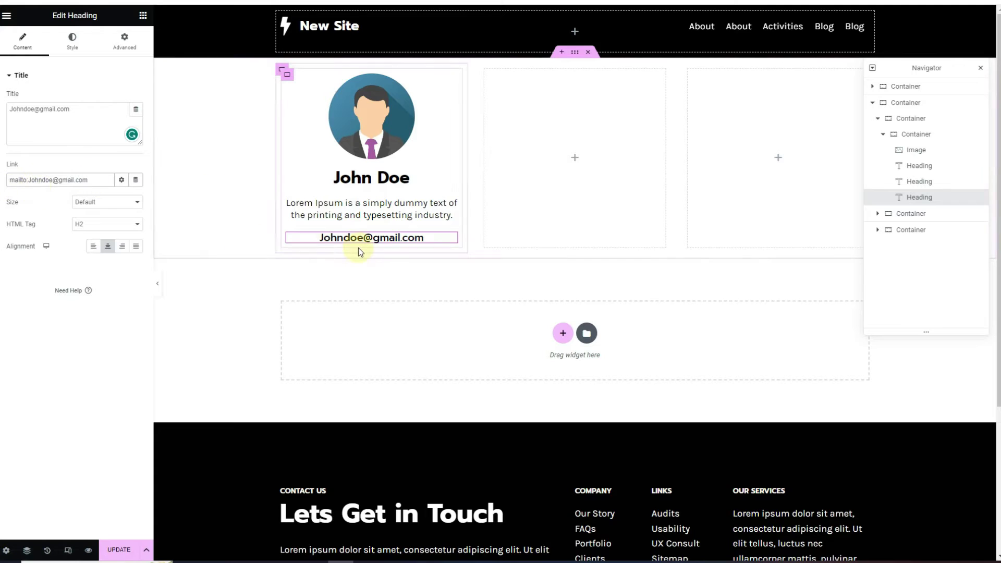
left_click(141, 15)
Add a Social Icons widget below the e-mail heading
left_click(86, 68)
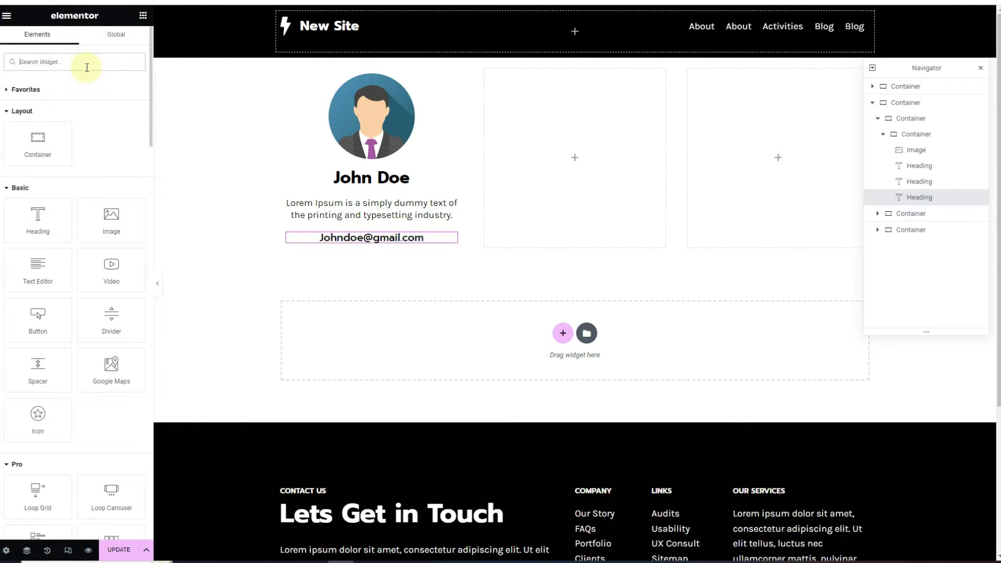
type("social")
left_click_drag(62, 91, 402, 251)
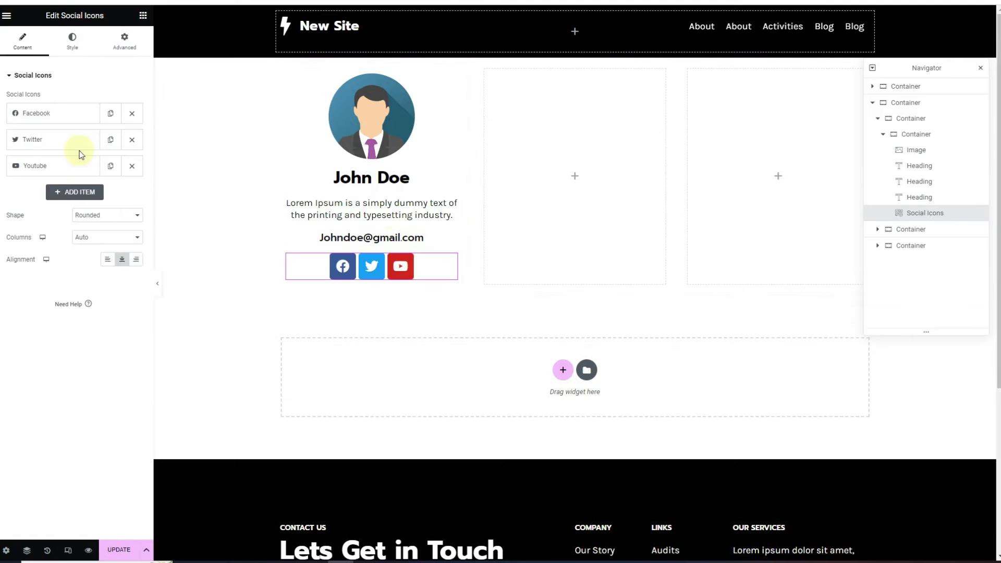
Use custom icon colours: transparent primary and Medium text grey secondary
left_click(70, 42)
left_click(109, 99)
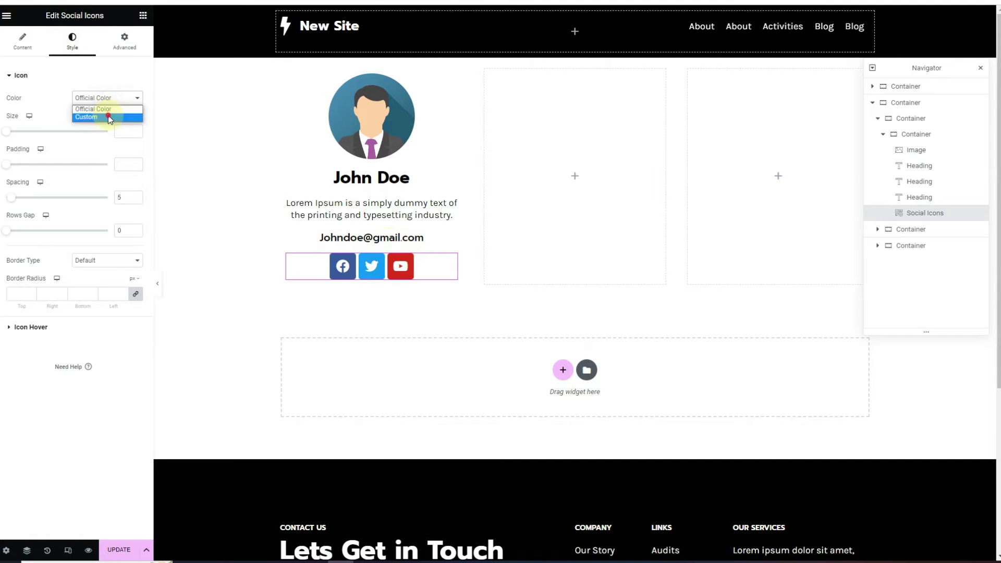
left_click(108, 116)
left_click(136, 119)
left_click_drag(58, 263, 16, 266)
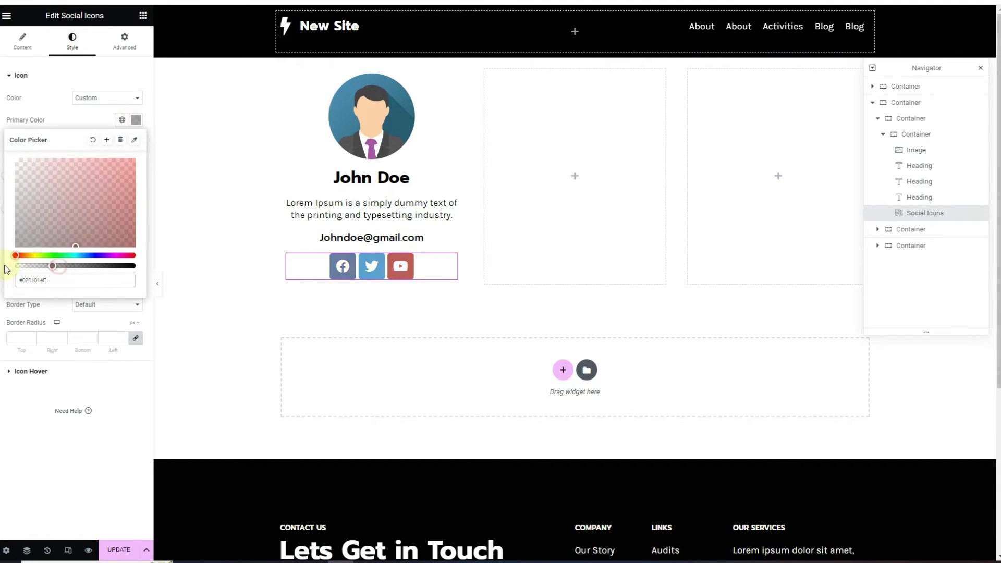
left_click(68, 117)
left_click(123, 144)
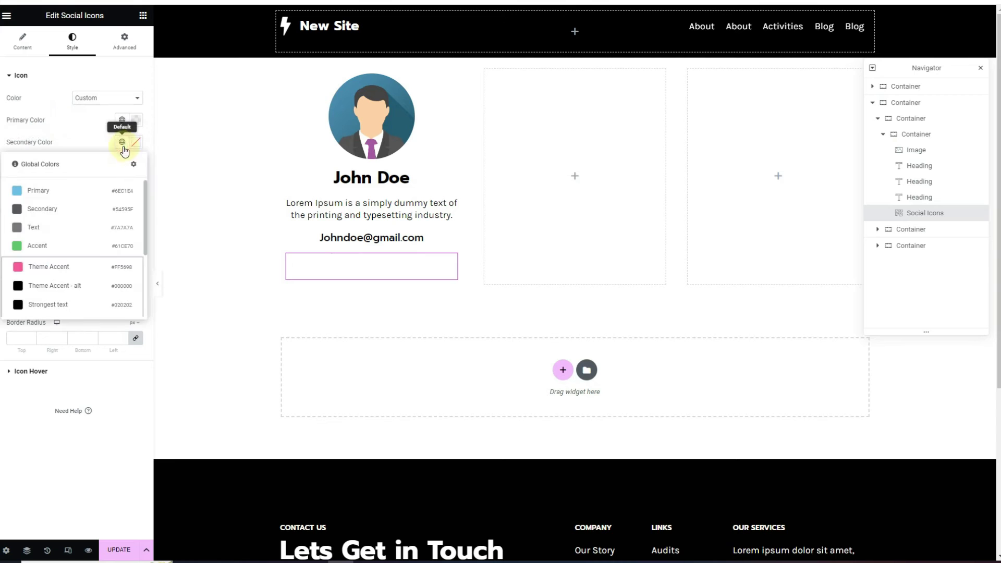
scroll(78, 261, "down", 3)
left_click(76, 235)
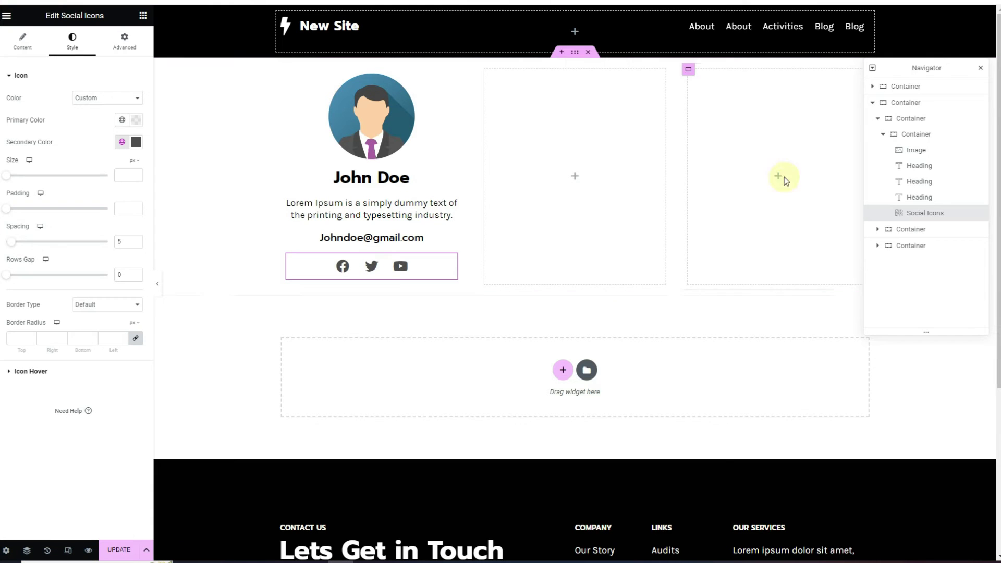
left_click(931, 109)
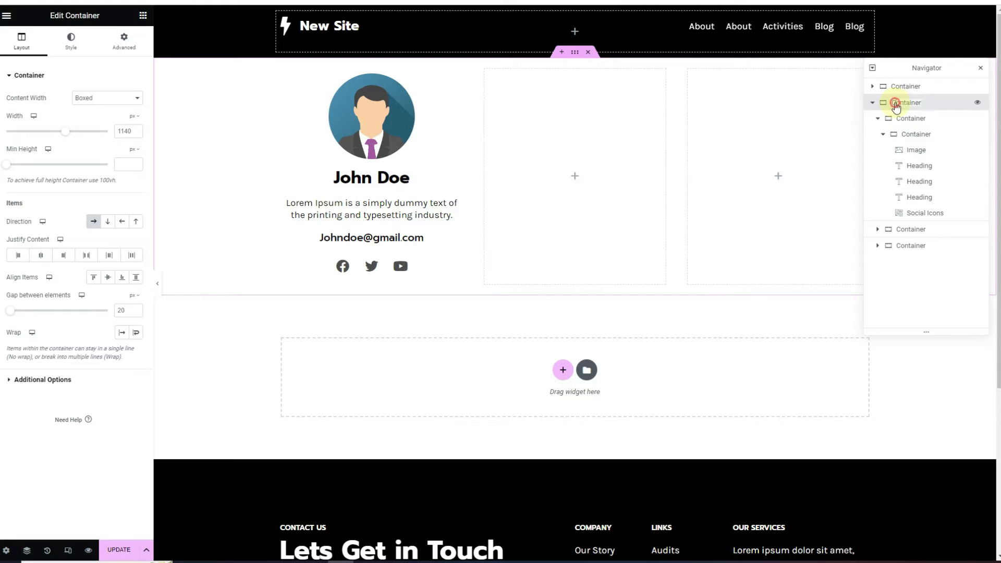
Rename the containers to main Container, Child Container and Inner Container
type("main")
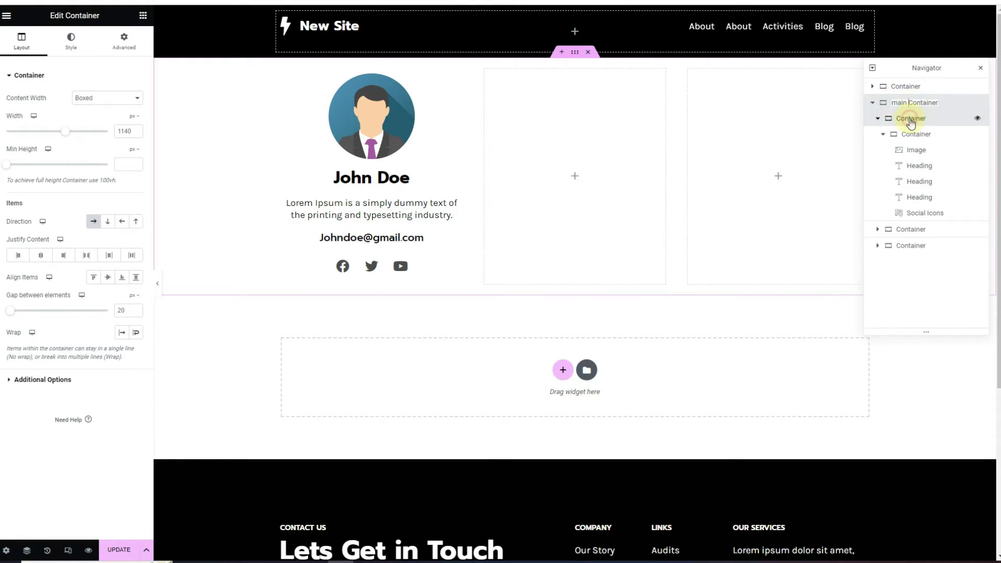
left_click(910, 120)
double_click(910, 120)
key("Return")
type("Child")
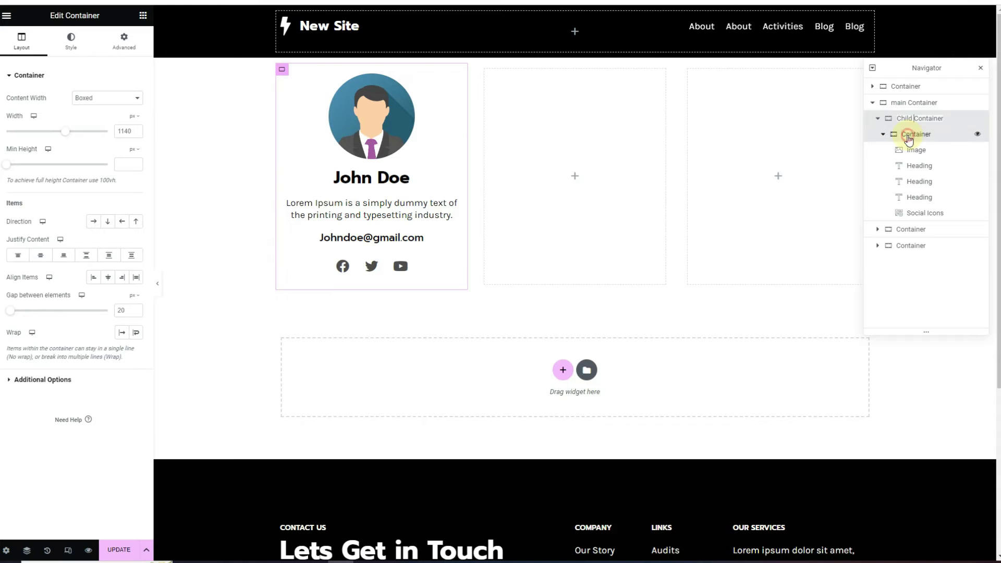
double_click(908, 134)
left_click_drag(908, 137, 905, 137)
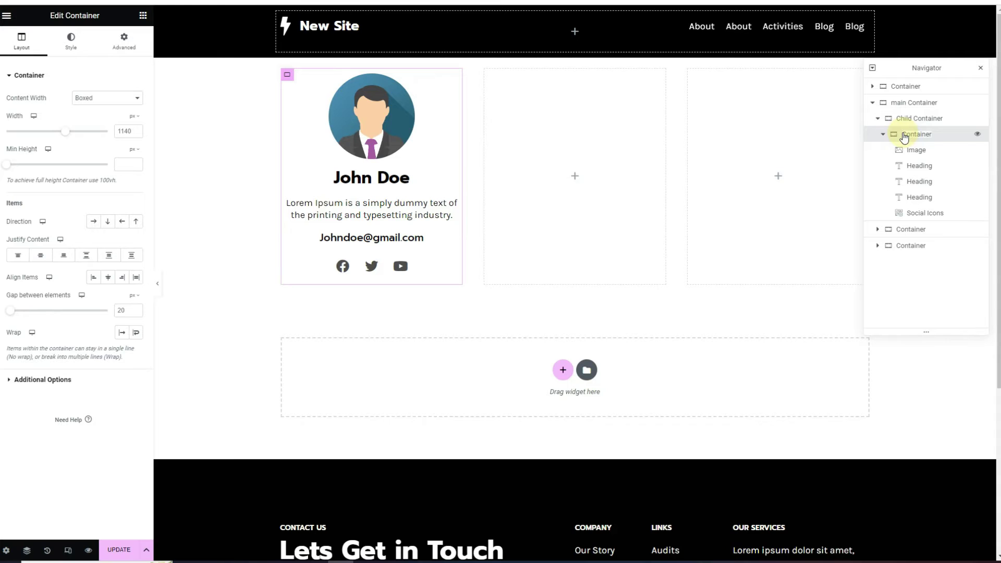
type("Inner")
left_click(914, 150)
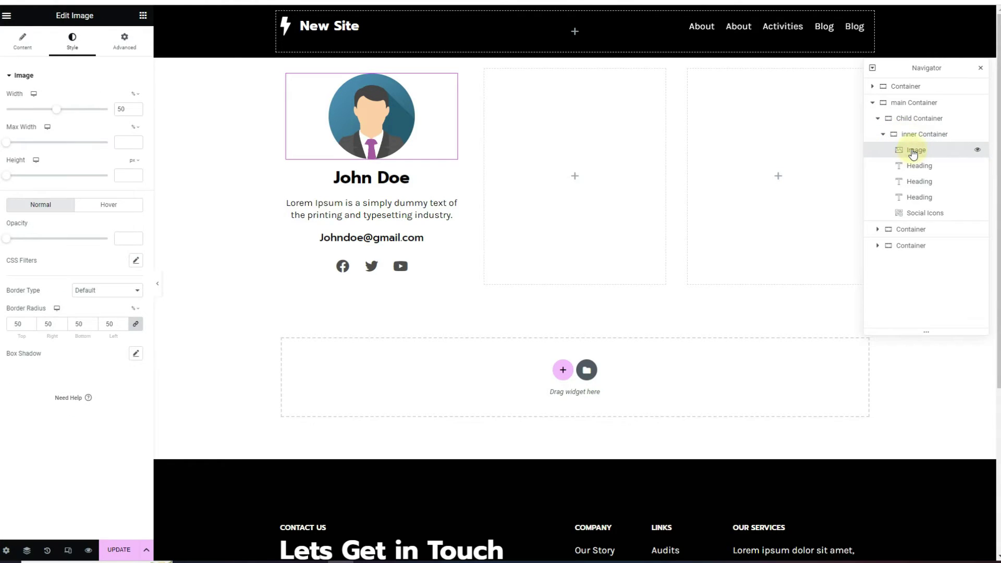
In the Navigator, rename the Image row 'Avatar' and the description heading 'member info'
double_click(913, 150)
type("Avatar")
double_click(920, 182)
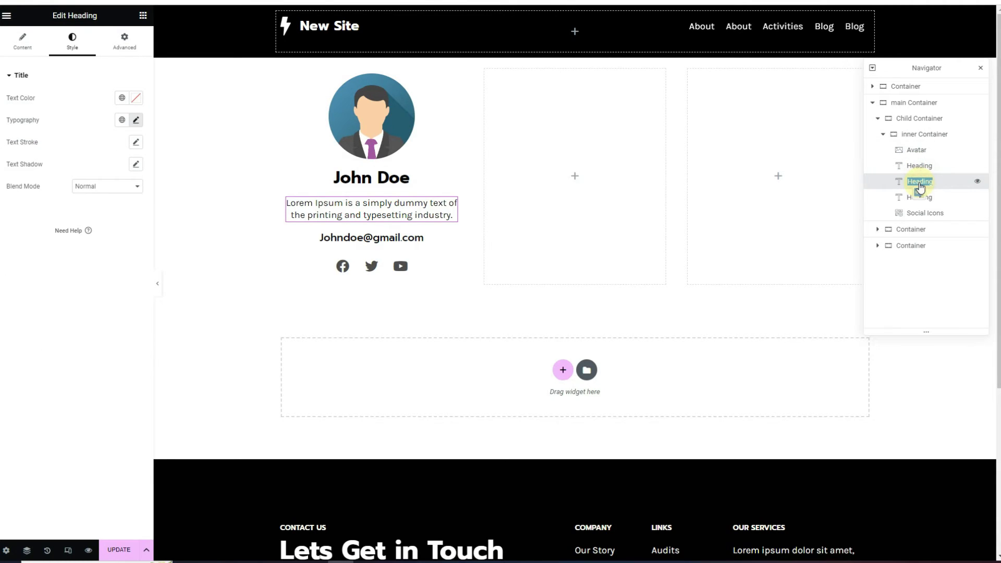
type("member info")
key("Return")
Rename the name heading 'member name' and the e-mail heading 'member email'
double_click(919, 165)
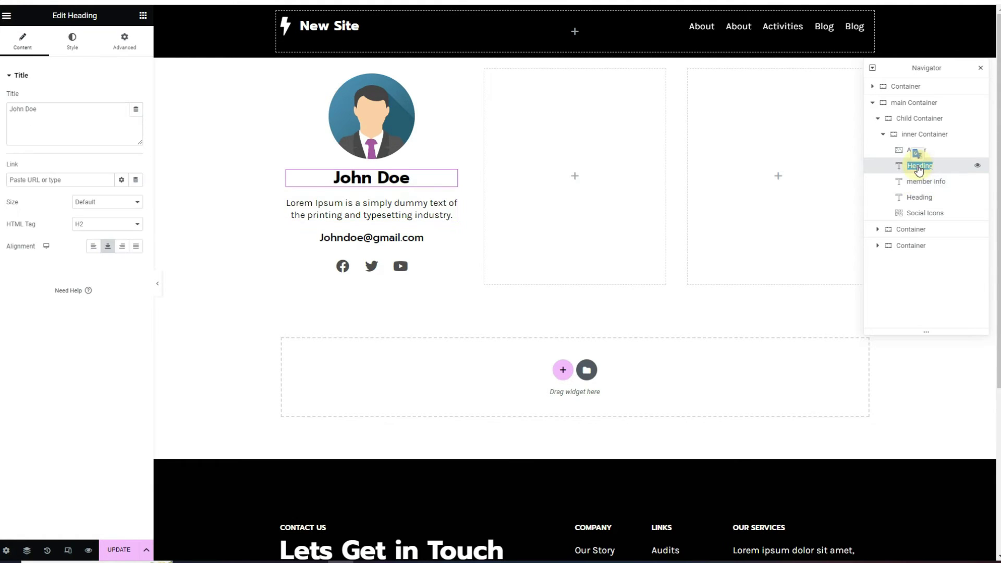
type("member name")
double_click(918, 198)
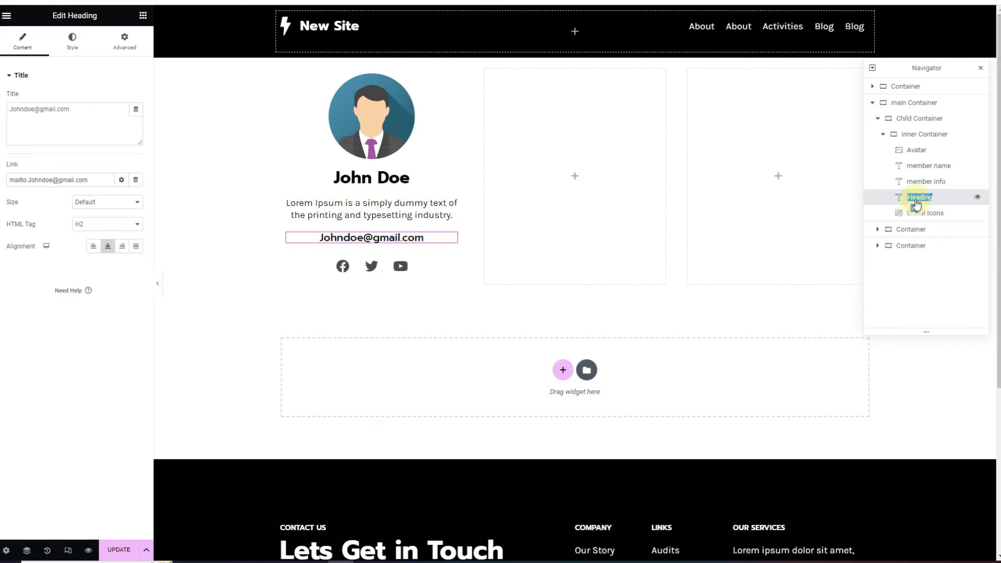
type("member email")
left_click(934, 213)
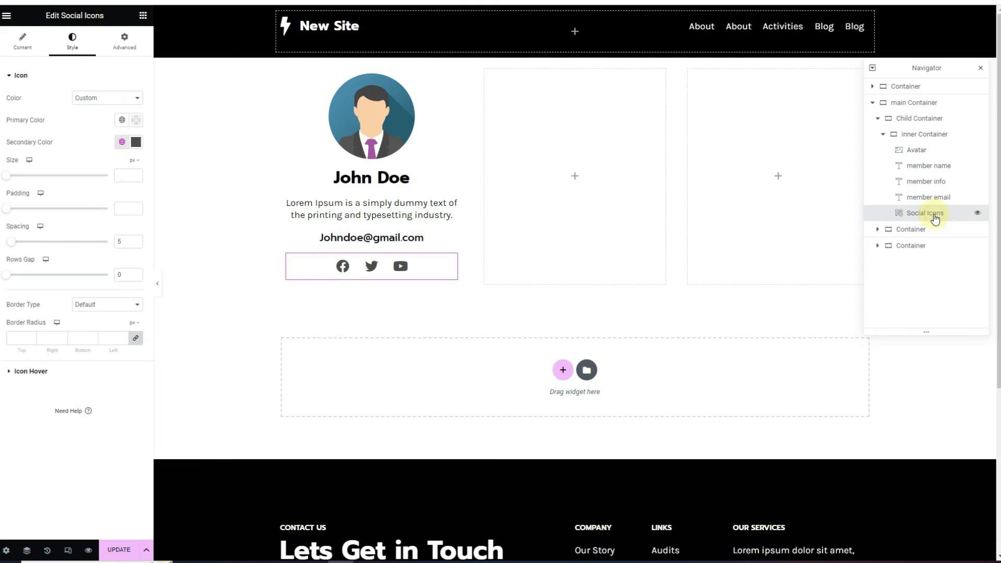
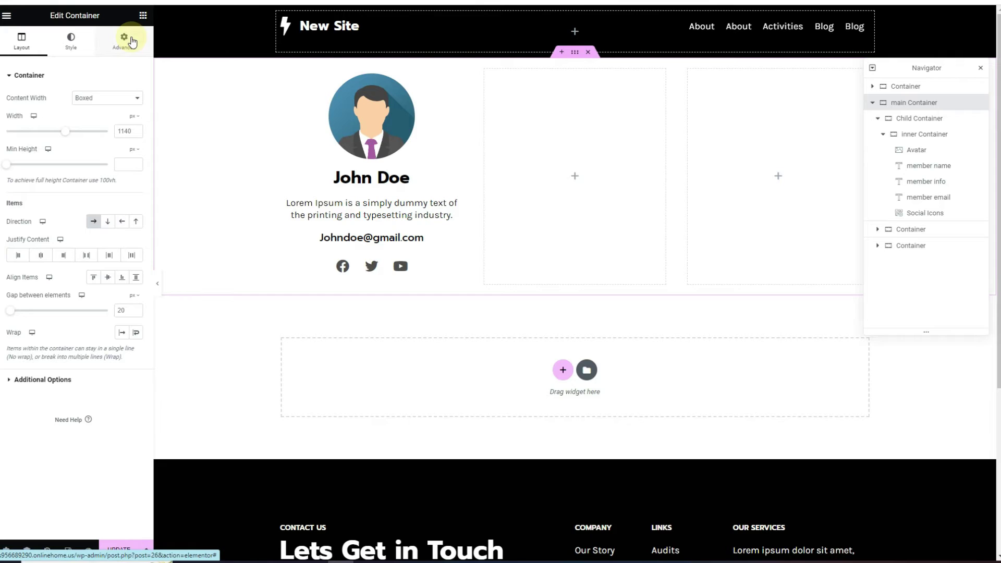
Give the main, child and inner containers the CSS classes teamgrid, teamcol and team-inner
left_click(132, 42)
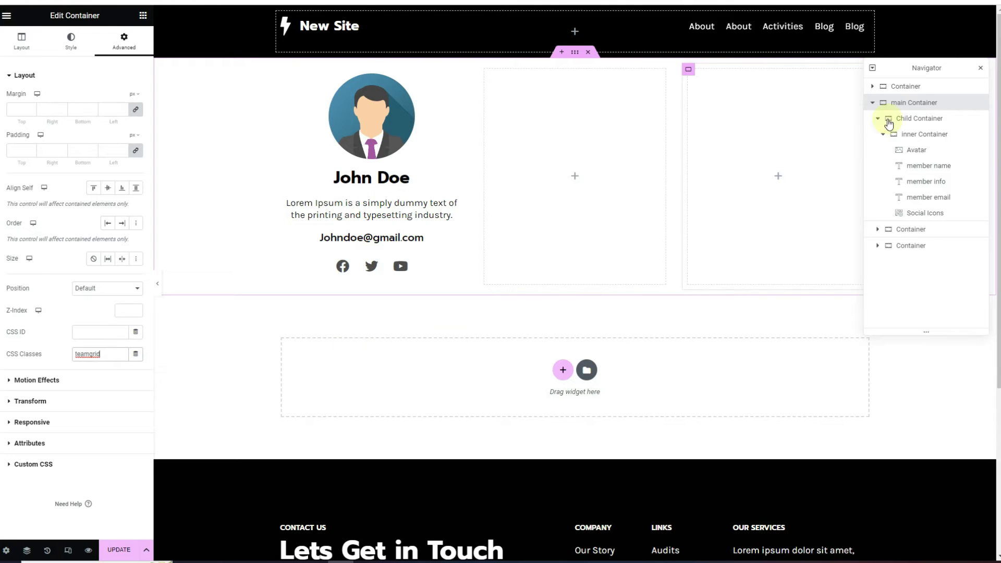
left_click(917, 123)
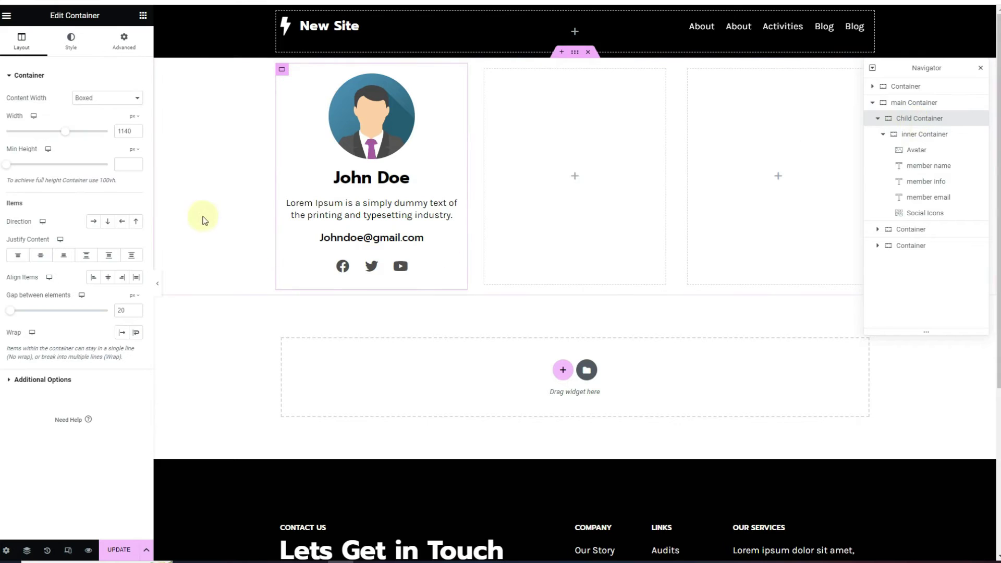
left_click(123, 40)
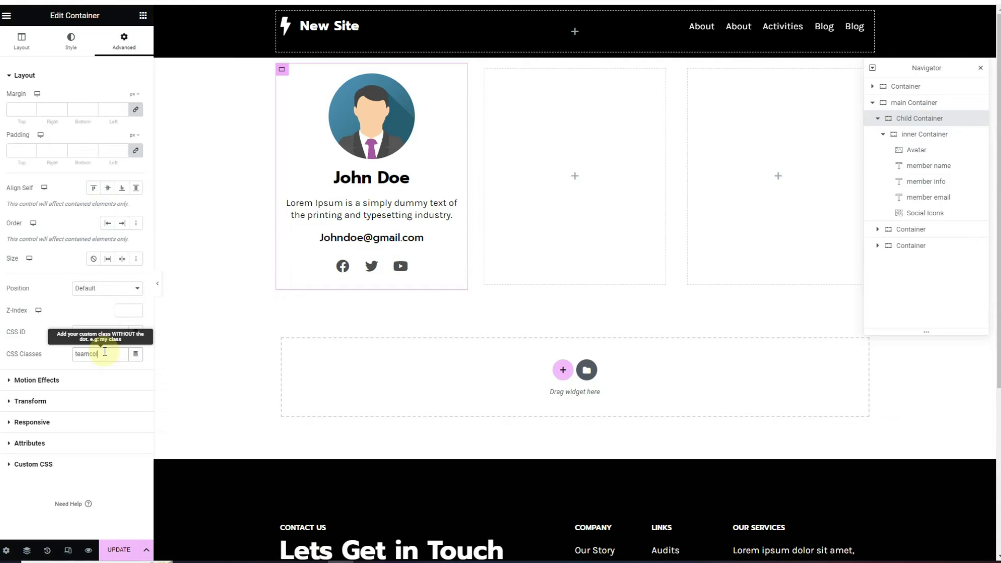
left_click(919, 135)
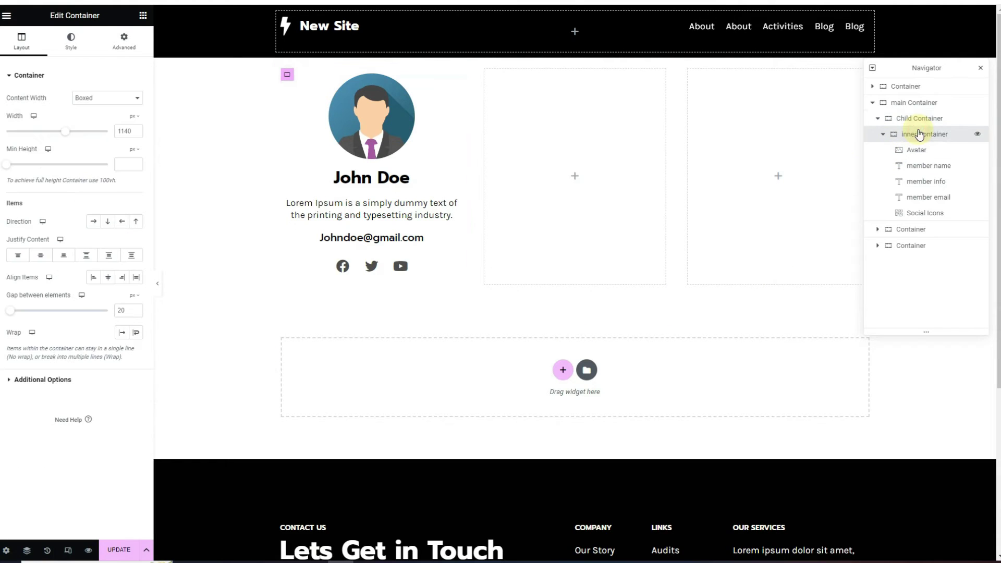
left_click(123, 41)
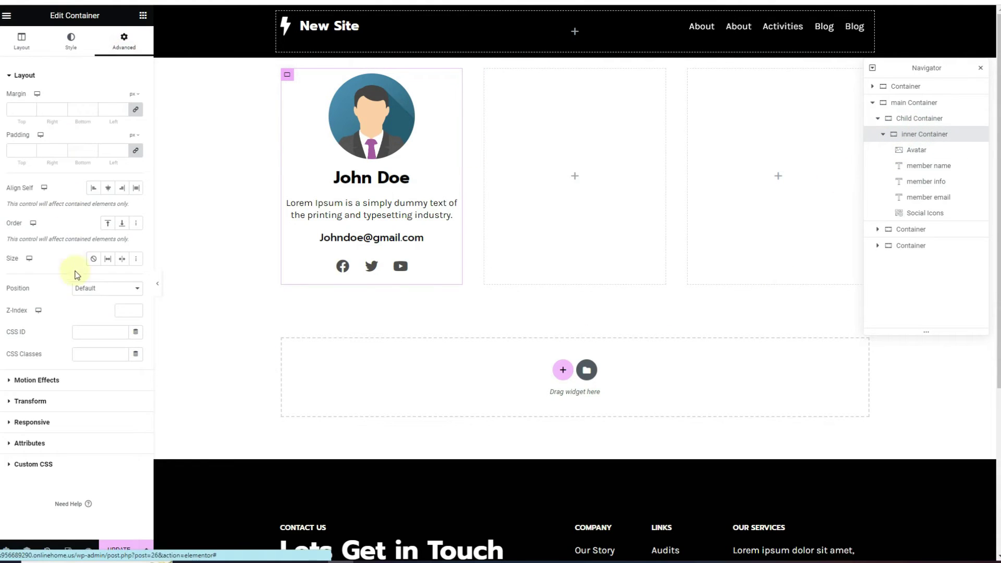
left_click(91, 355)
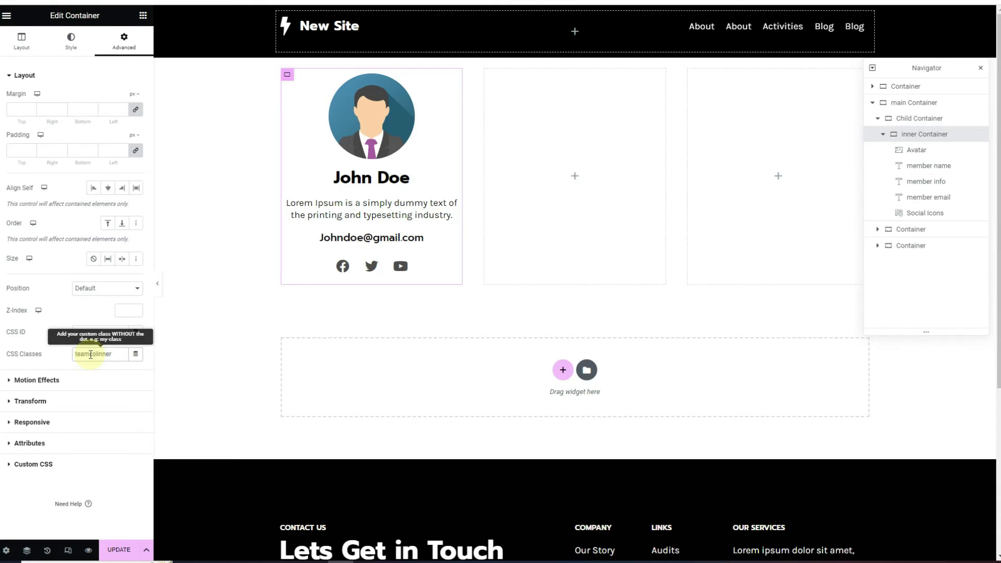
left_click(929, 152)
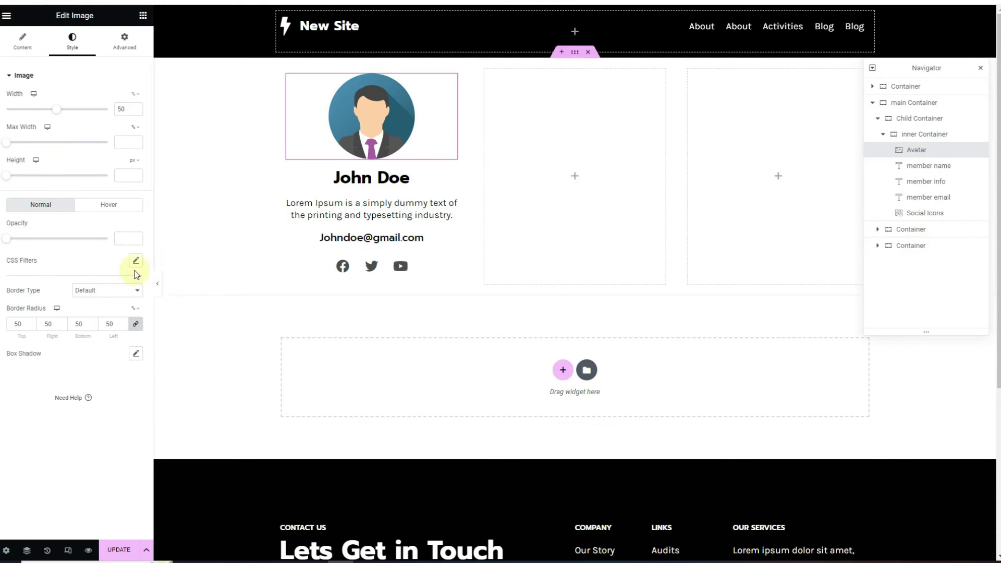
Tag the avatar image with class avatar and the name heading with member-name
left_click(137, 44)
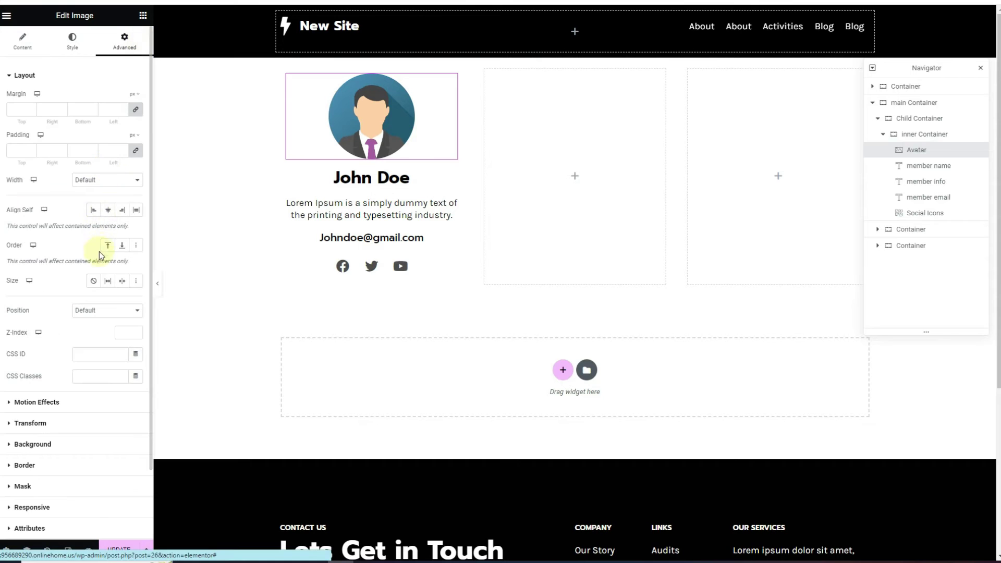
left_click(89, 376)
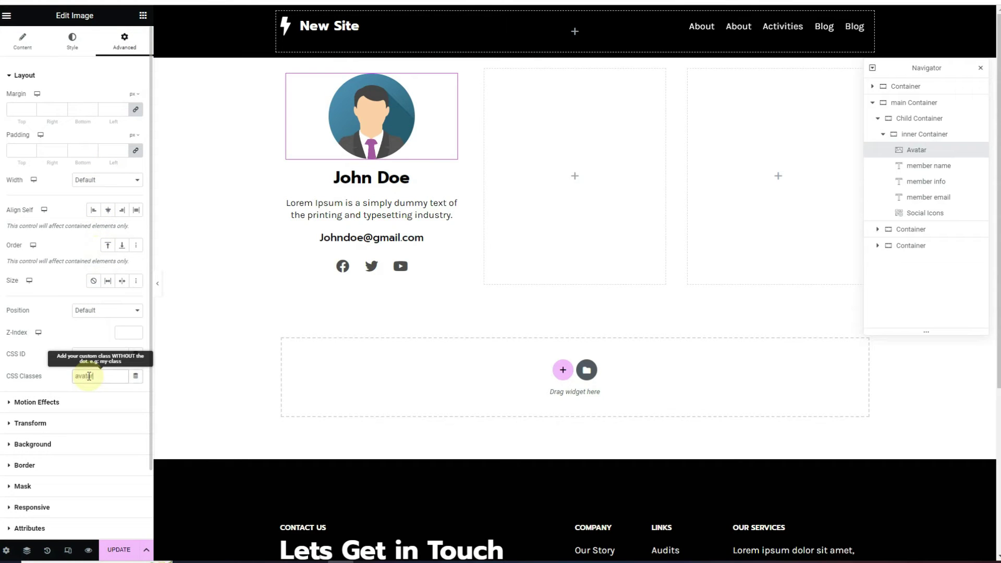
left_click(942, 170)
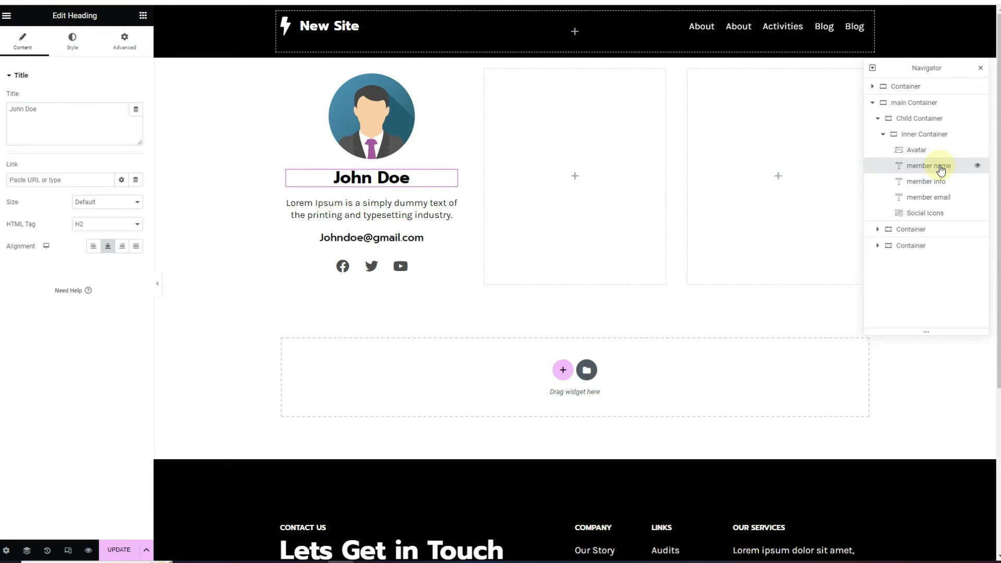
left_click(124, 43)
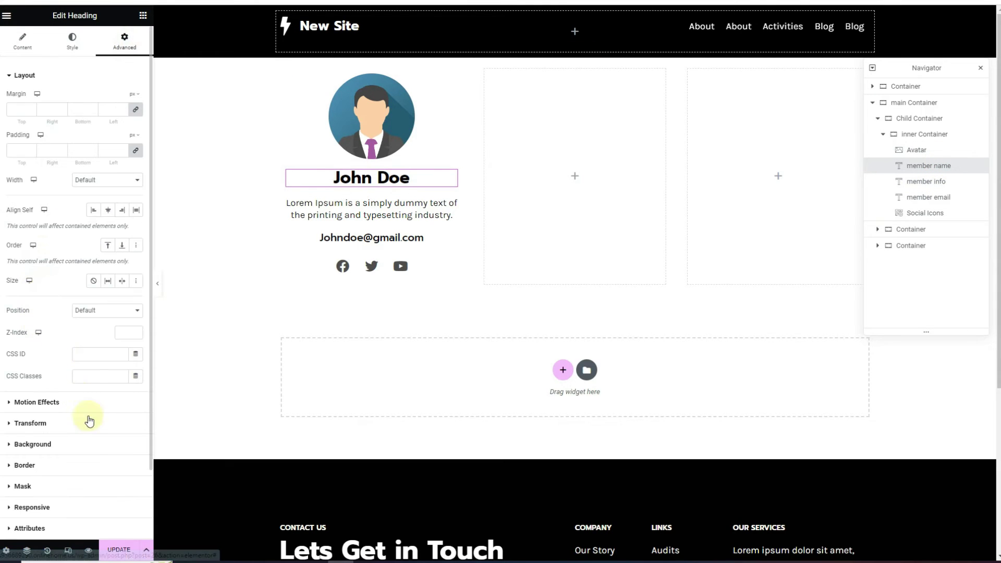
left_click(97, 376)
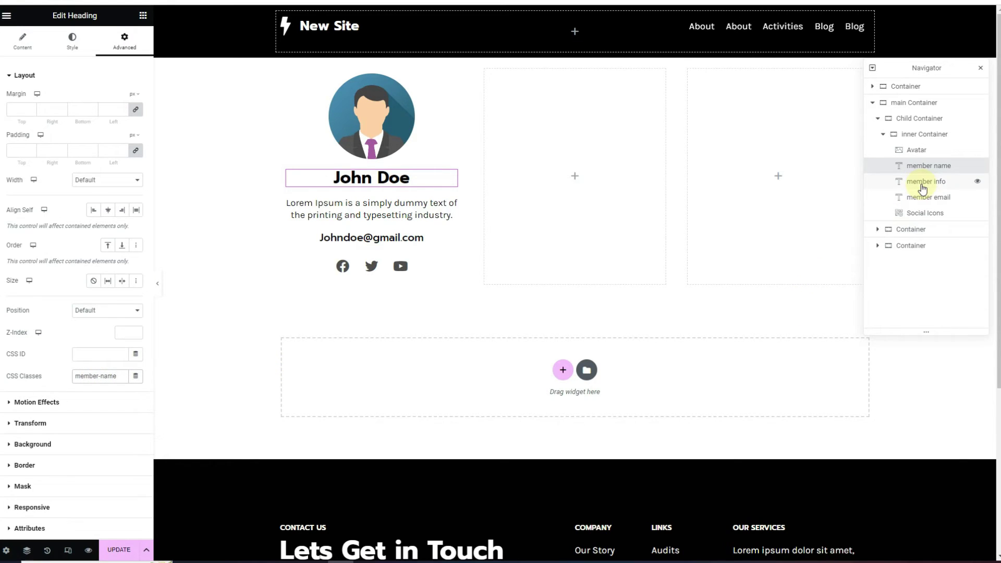
Add member-info to the info text, the email class, and member-social to the social icons
left_click(920, 183)
left_click(124, 42)
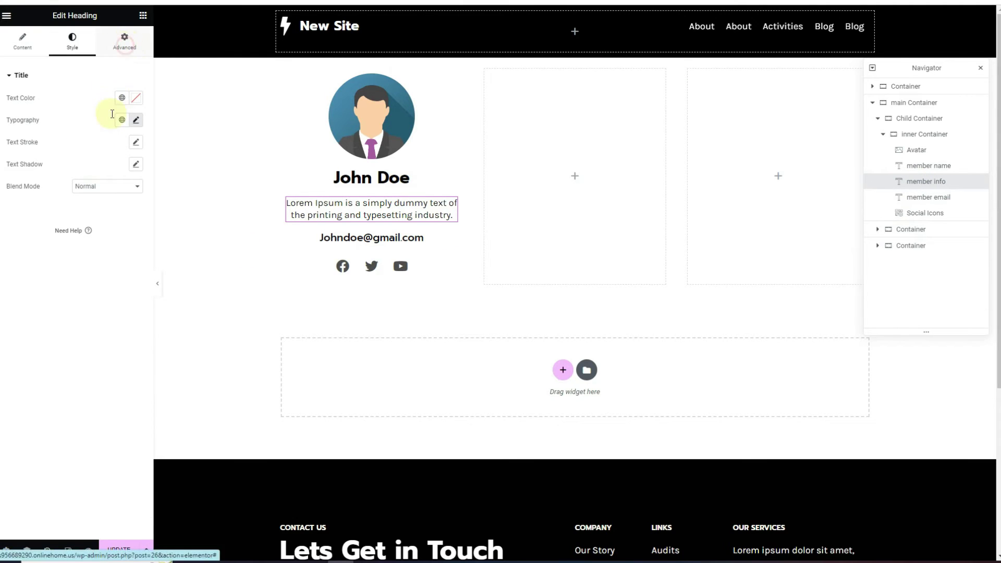
left_click(79, 376)
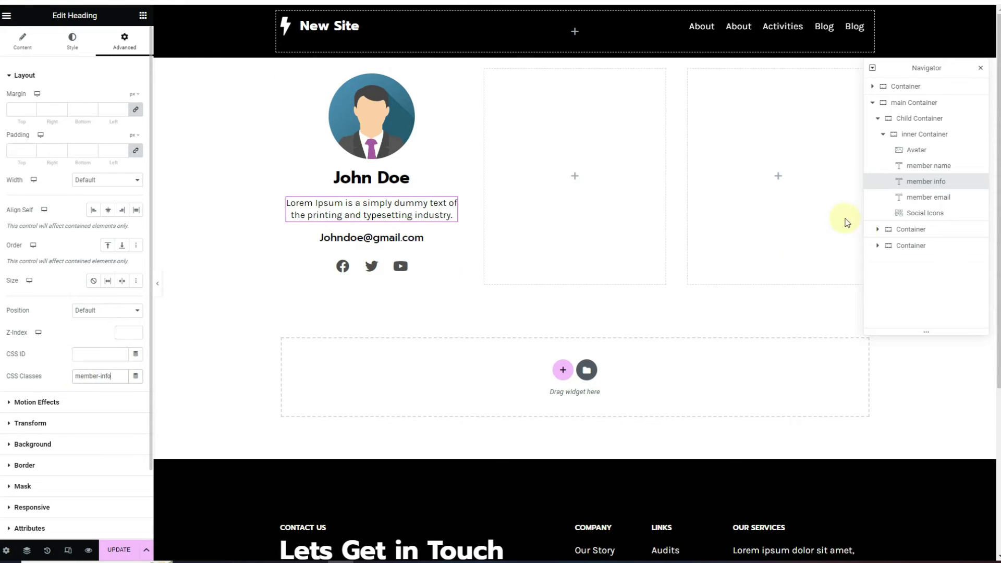
left_click(923, 197)
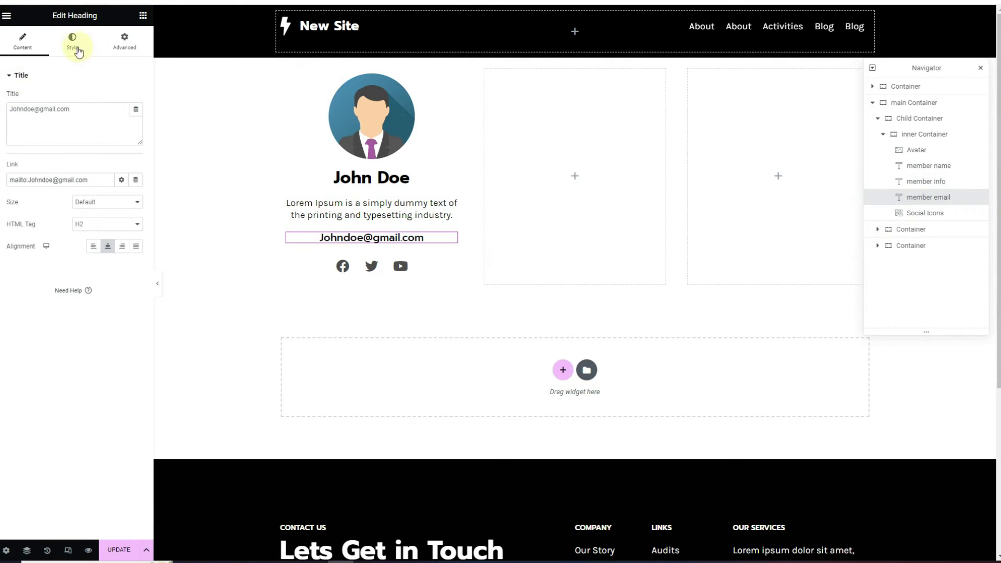
left_click(124, 42)
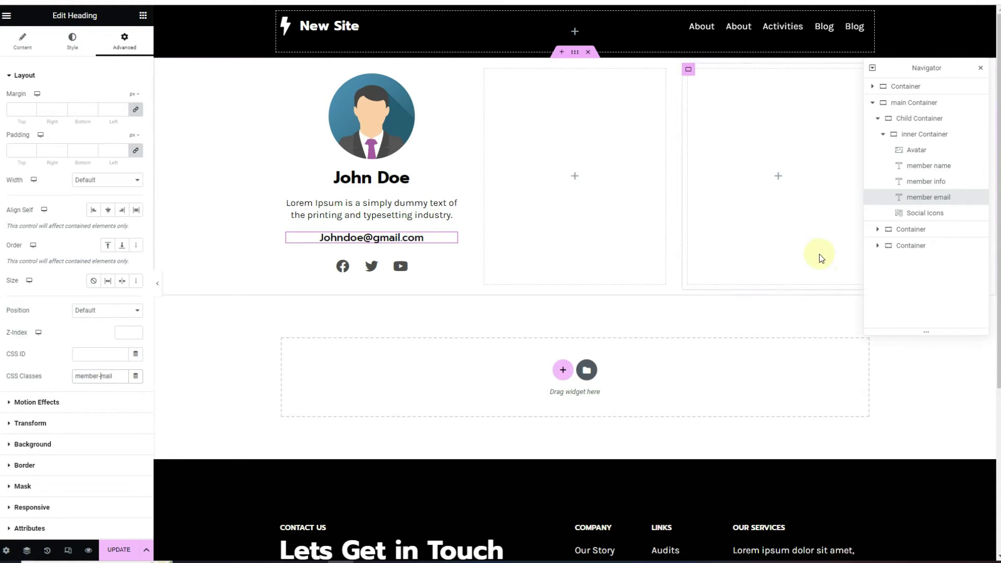
left_click(923, 214)
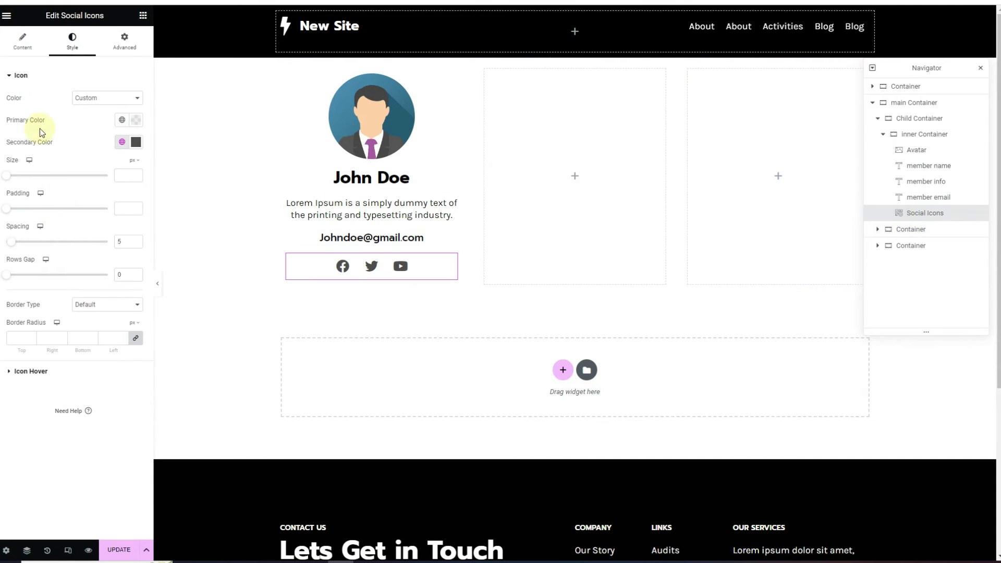
left_click(125, 52)
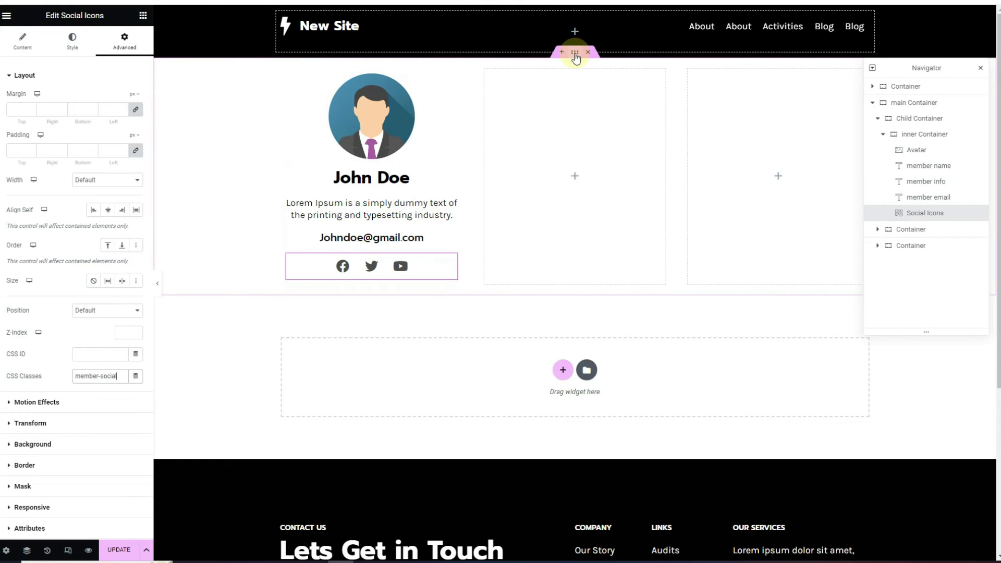
left_click(575, 53)
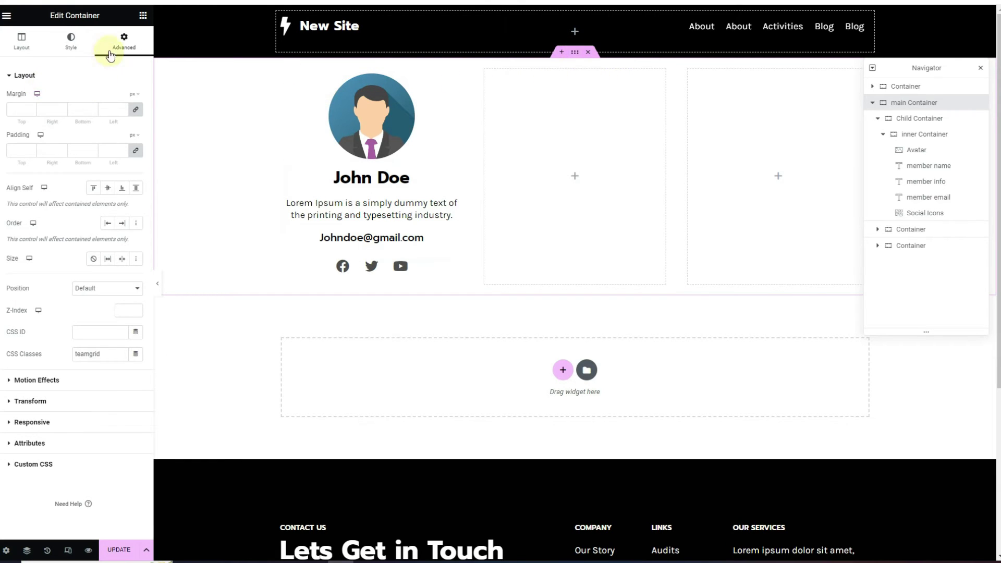
Set the main container's top and bottom padding to 5 percent
left_click(136, 136)
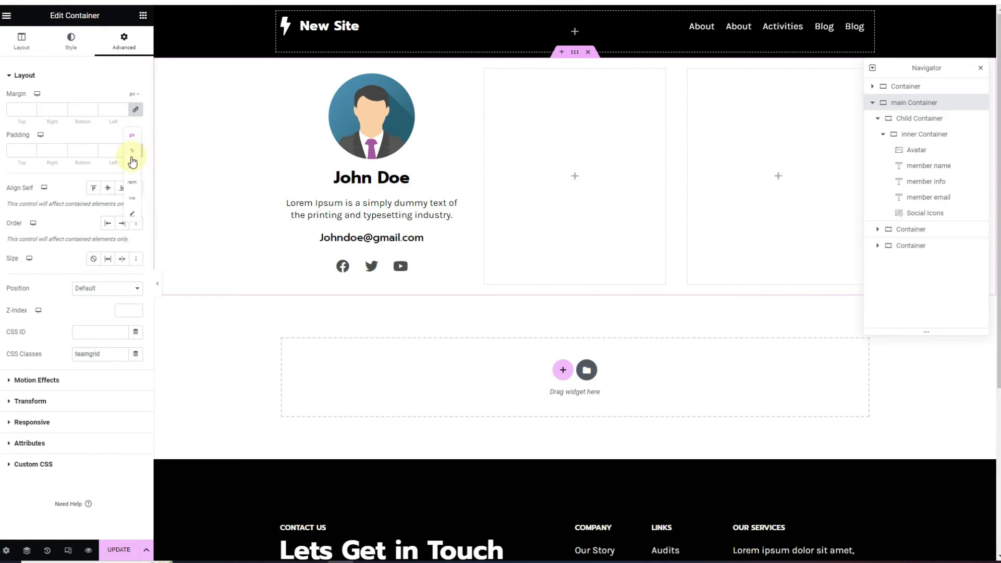
left_click(133, 155)
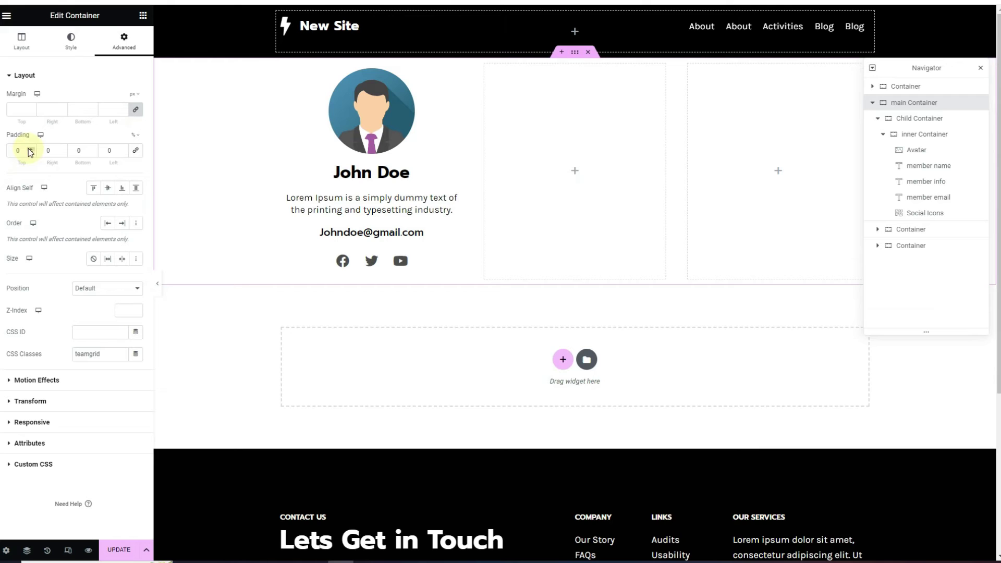
left_click_drag(25, 150, 3, 157)
type("5")
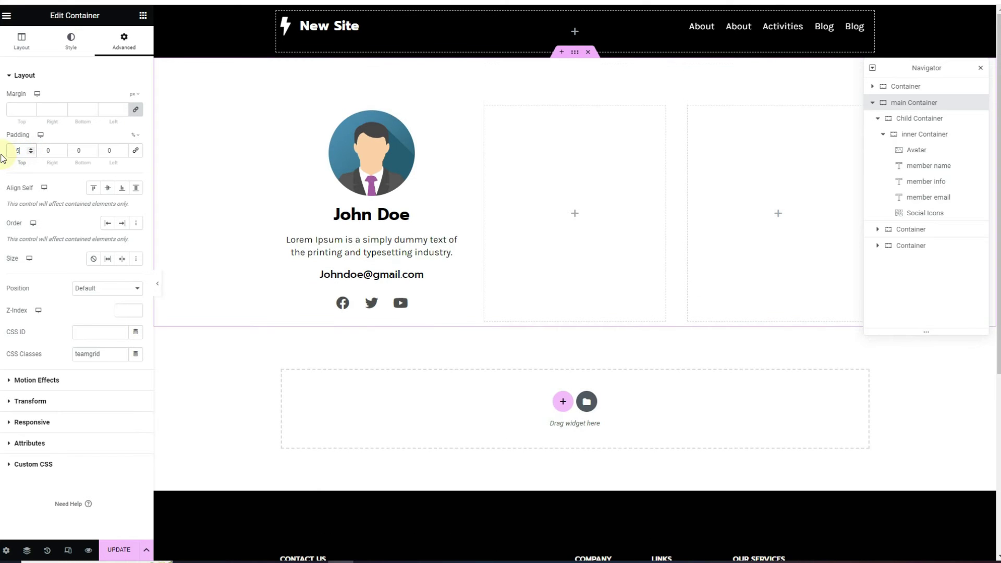
type("5")
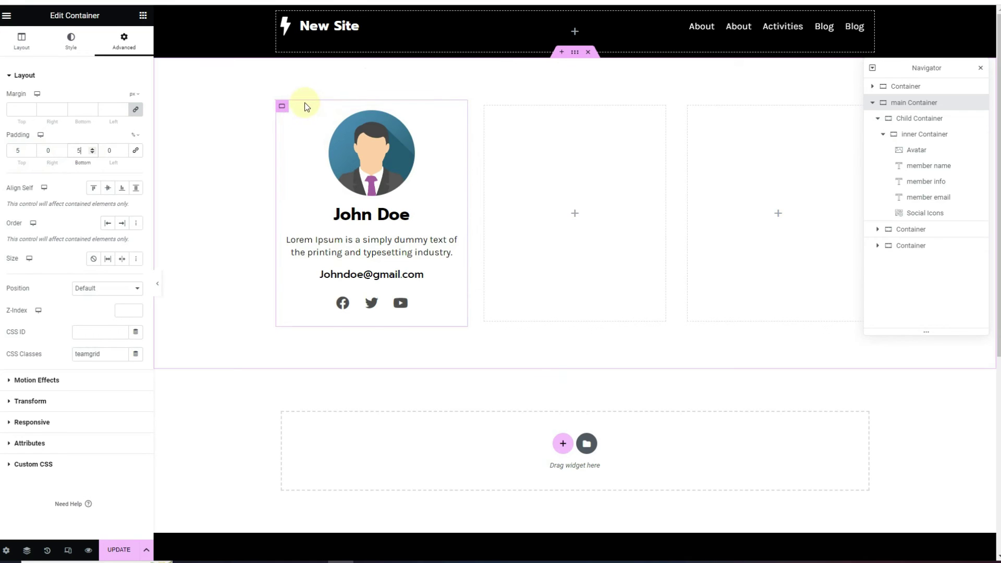
Center-justify the first card container's content, then select the main container
left_click(282, 106)
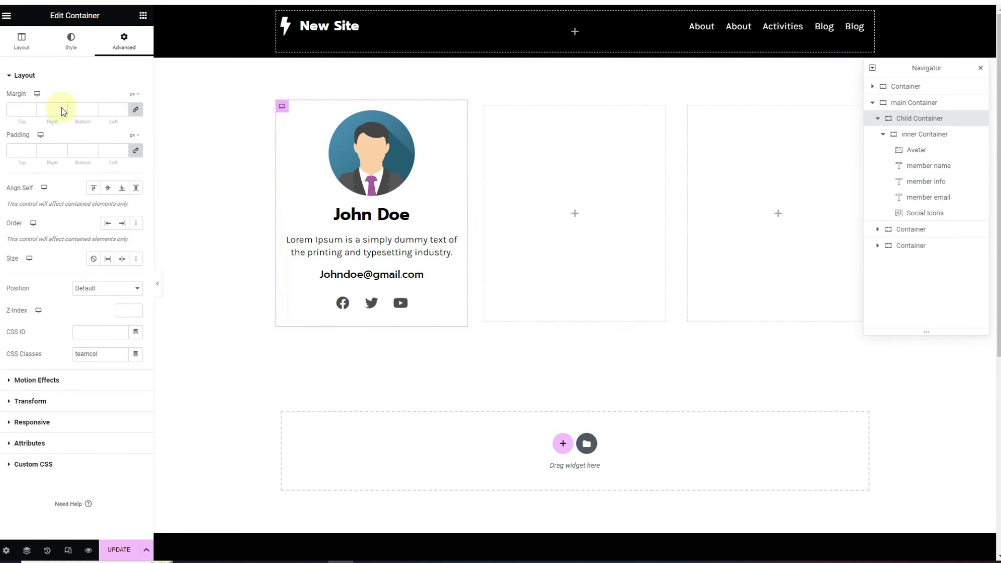
left_click(20, 48)
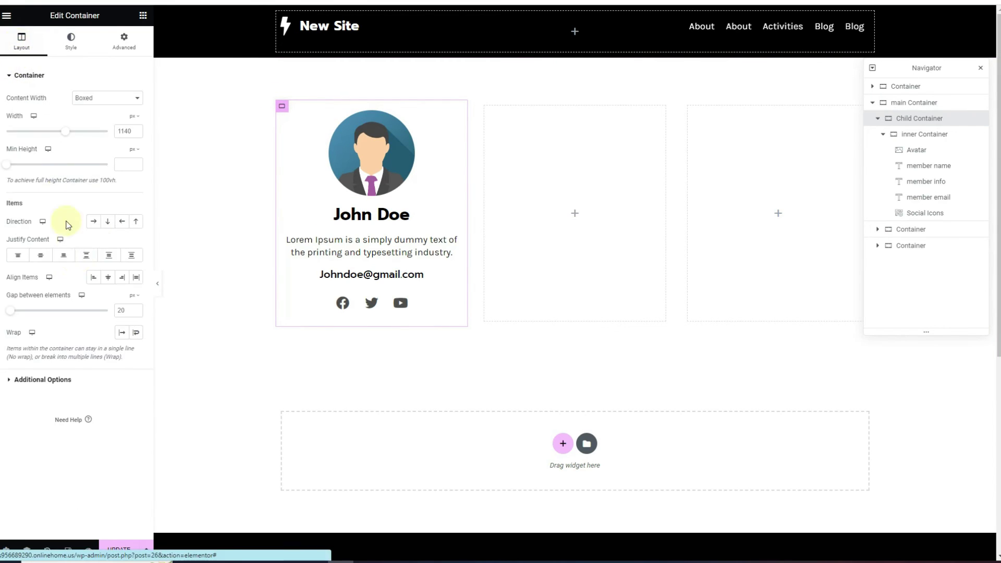
left_click(40, 255)
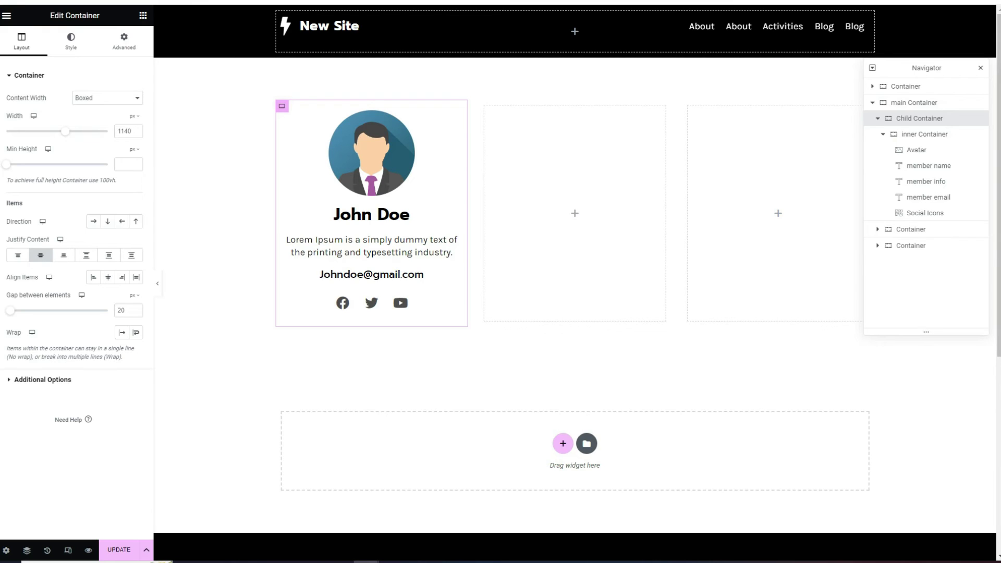
left_click(917, 103)
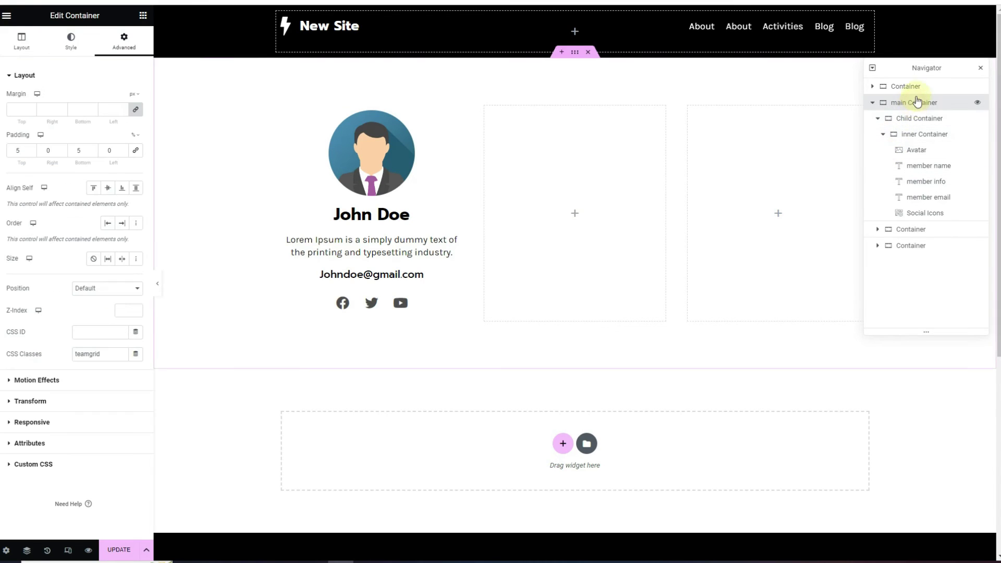
Paste the card styling CSS into the main container's Custom CSS for the yellow-blue frame
left_click(25, 464)
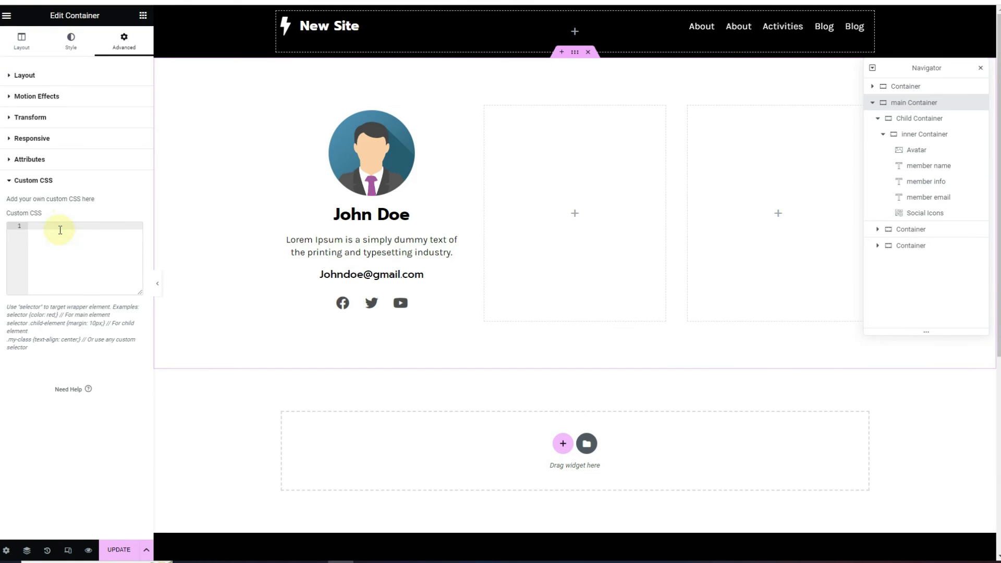
key("ctrl+v")
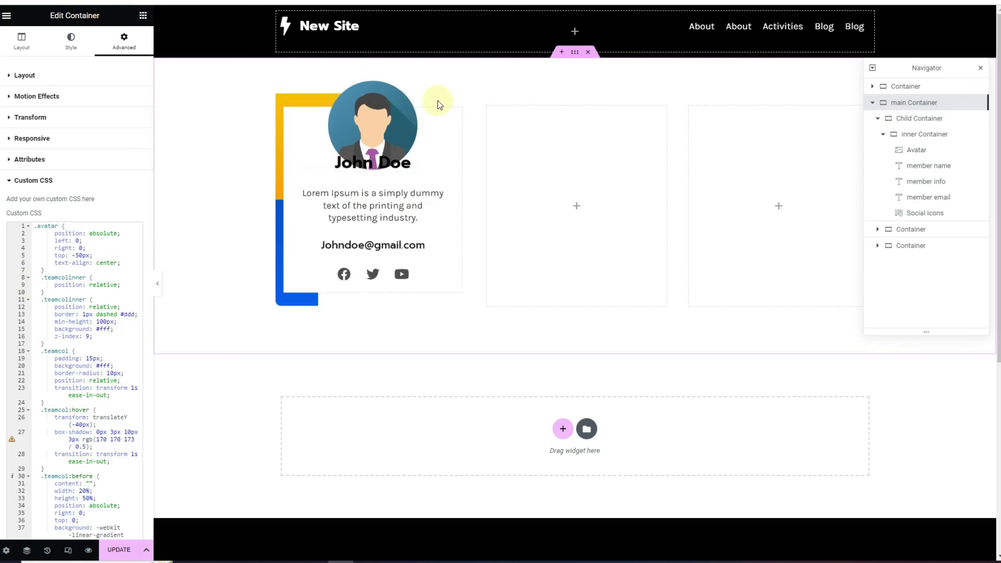
left_click(354, 134)
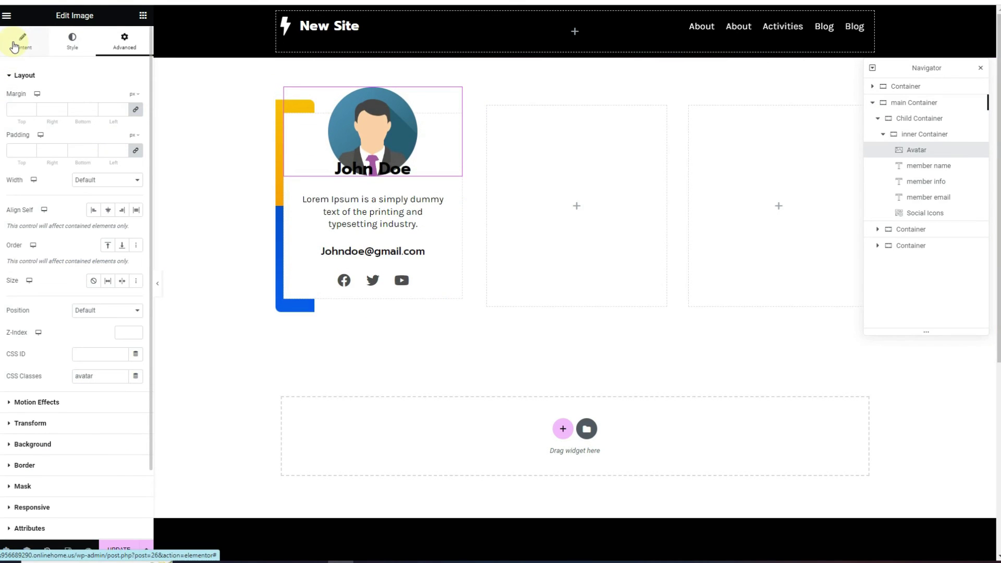
Set the avatar image width to 35% and preview the page with the panel hidden
left_click(72, 42)
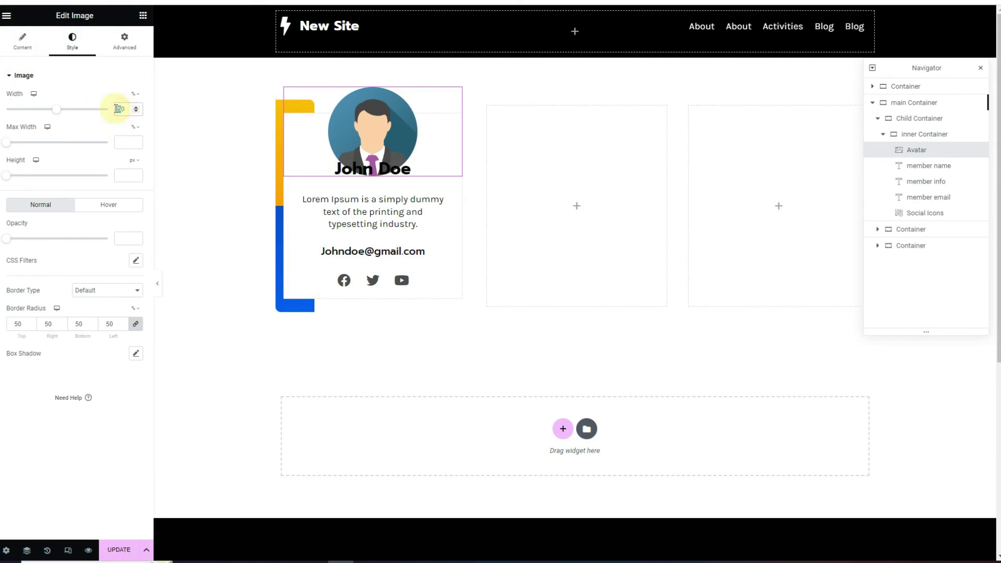
type("30")
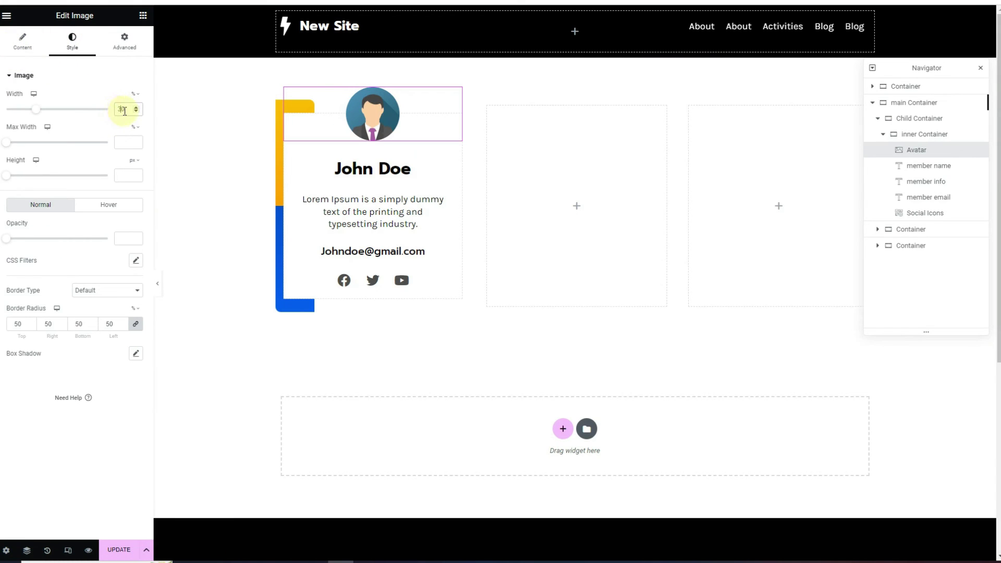
type("4")
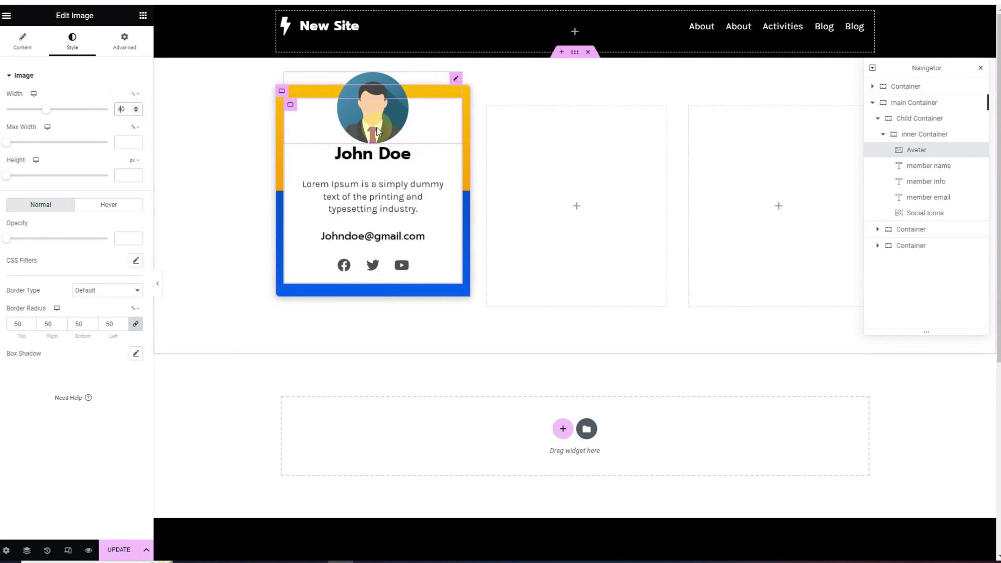
double_click(120, 110)
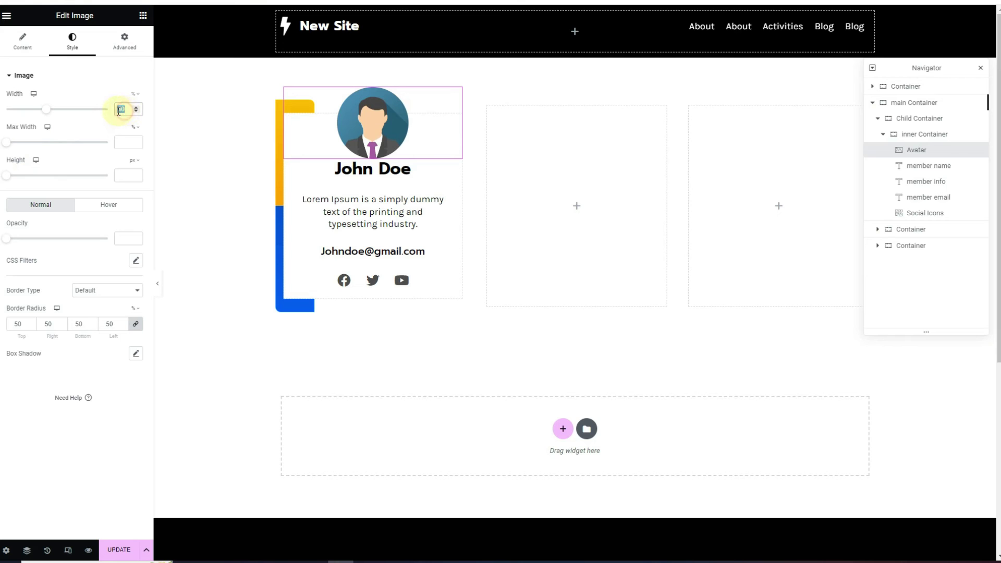
type("35")
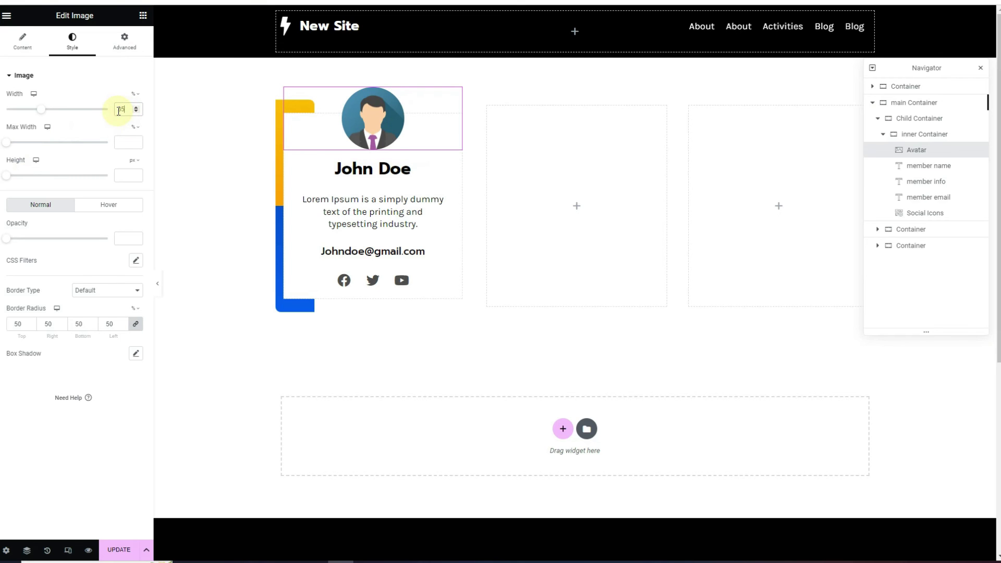
left_click(157, 284)
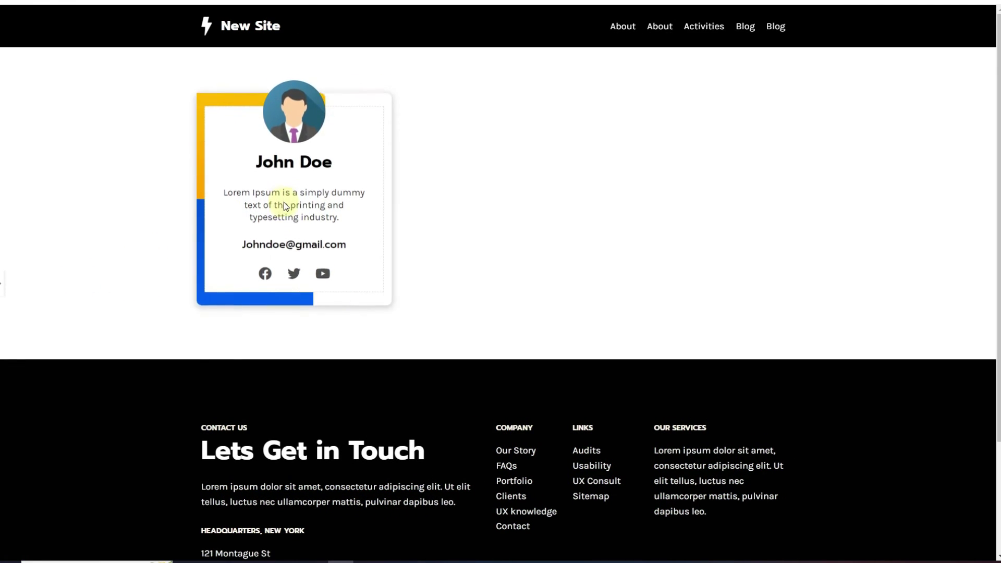
Delete the two empty placeholder containers from the card row
left_click(1, 285)
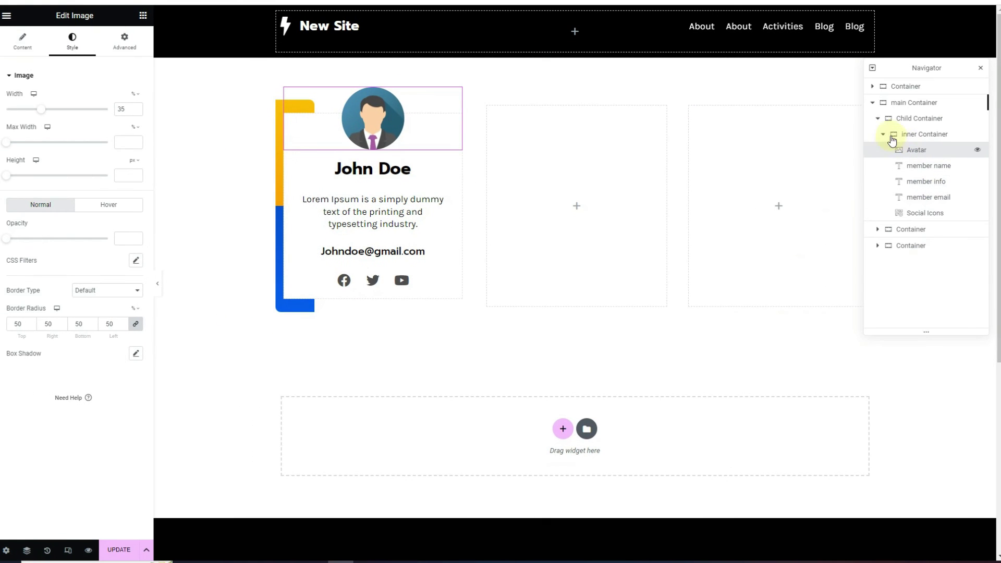
left_click(874, 103)
left_click(874, 104)
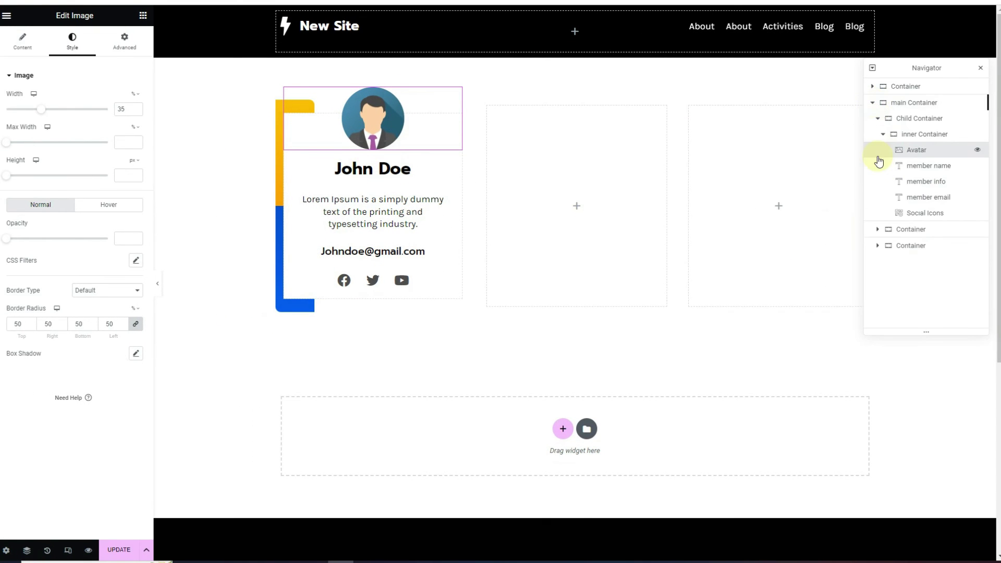
left_click(899, 230)
right_click(899, 230)
left_click(936, 422)
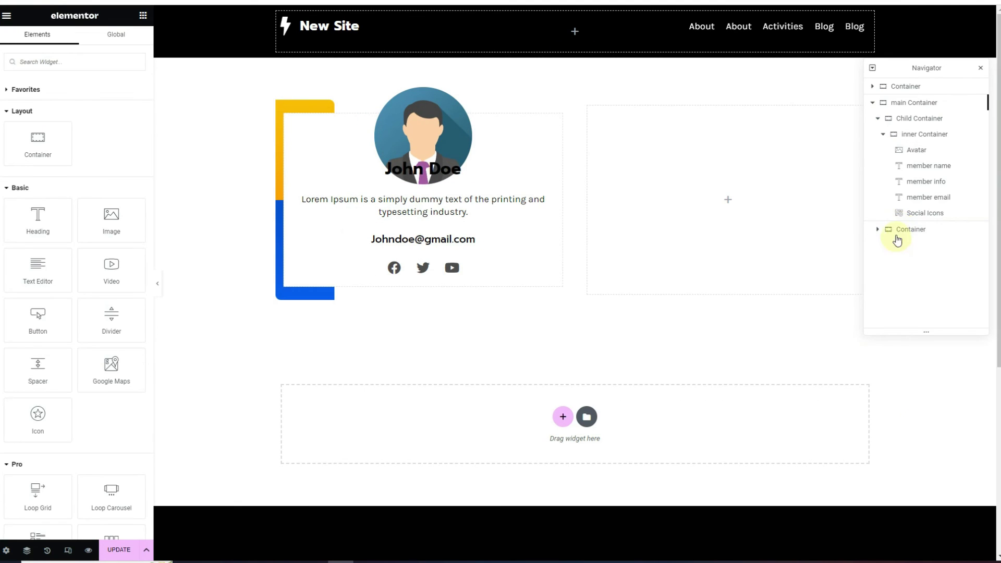
left_click(896, 230)
right_click(901, 230)
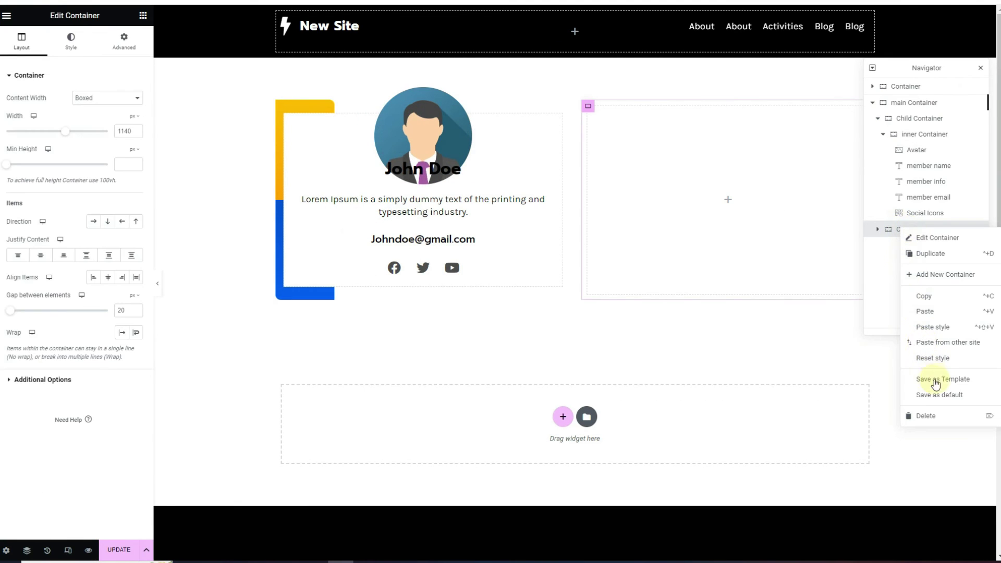
left_click(948, 418)
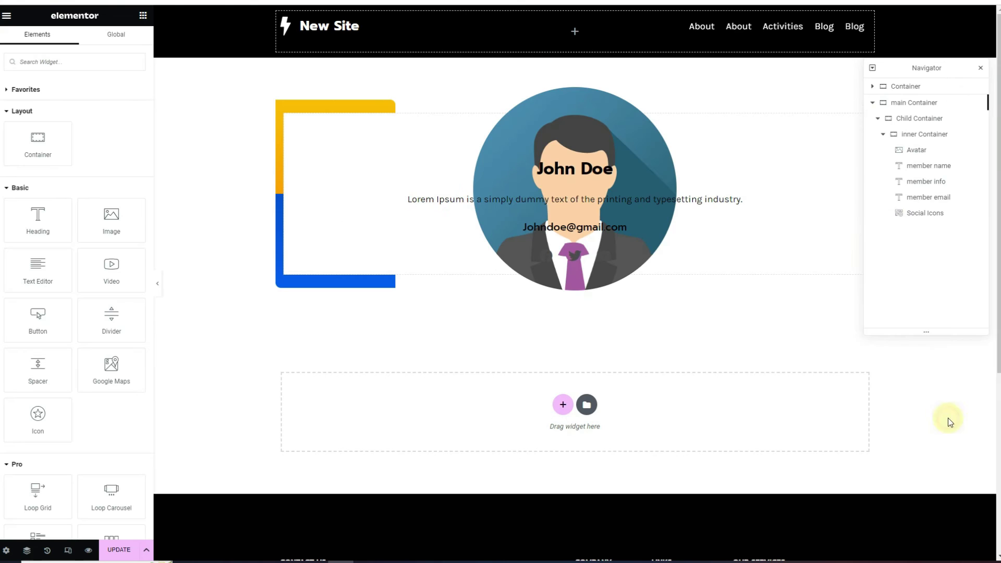
Duplicate the team card container twice to make three cards
left_click(879, 119)
left_click(908, 121)
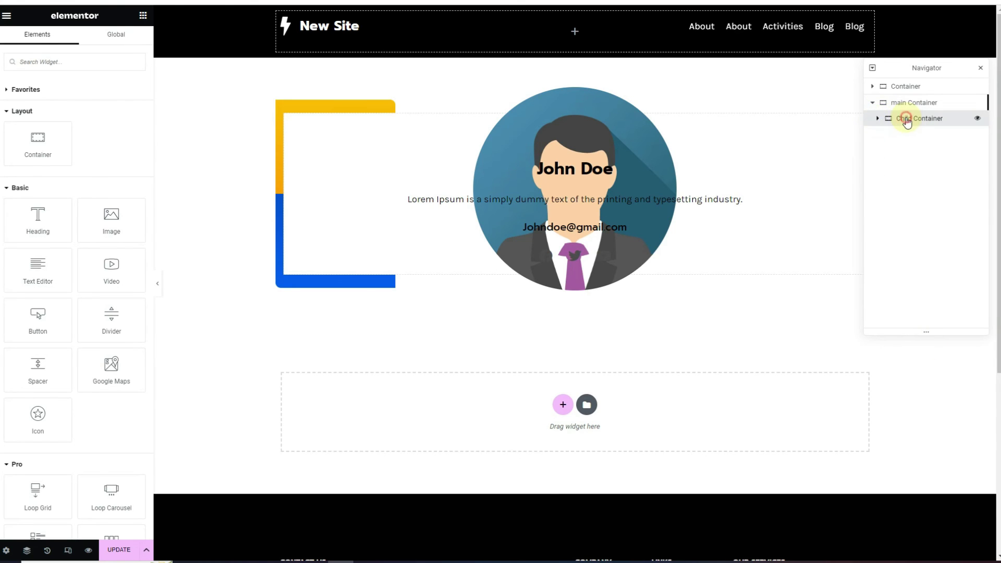
right_click(906, 120)
left_click(920, 148)
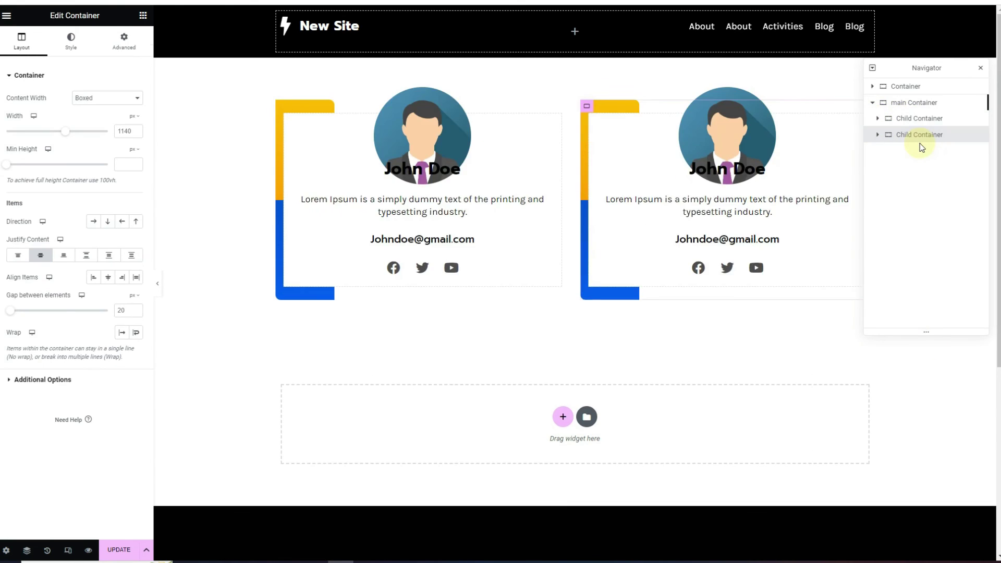
right_click(906, 135)
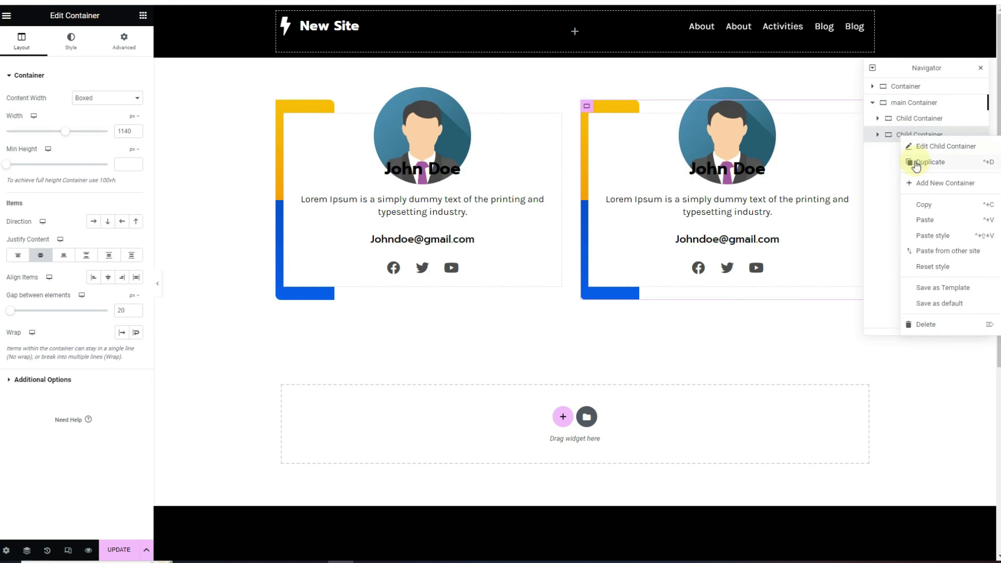
left_click(917, 163)
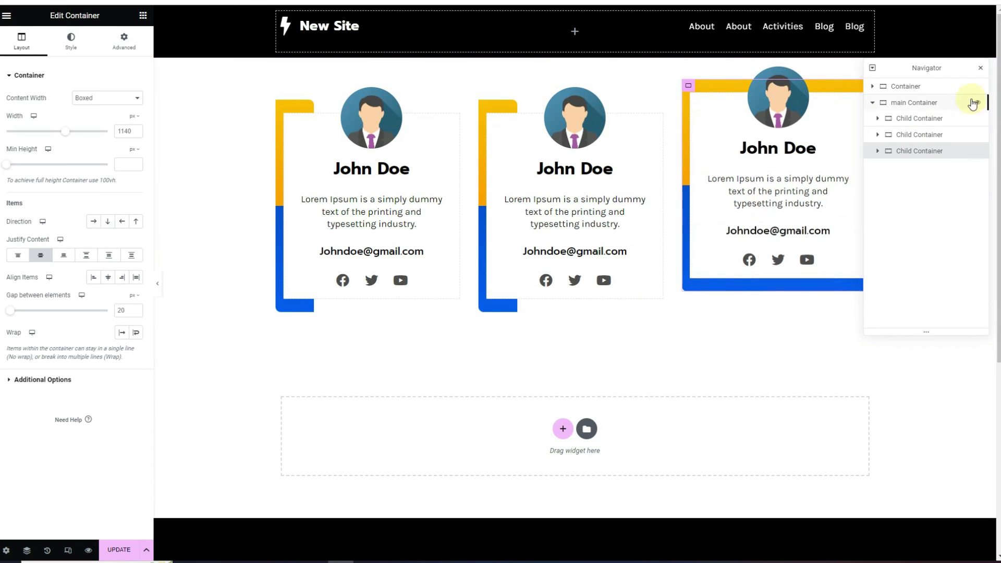
left_click(980, 68)
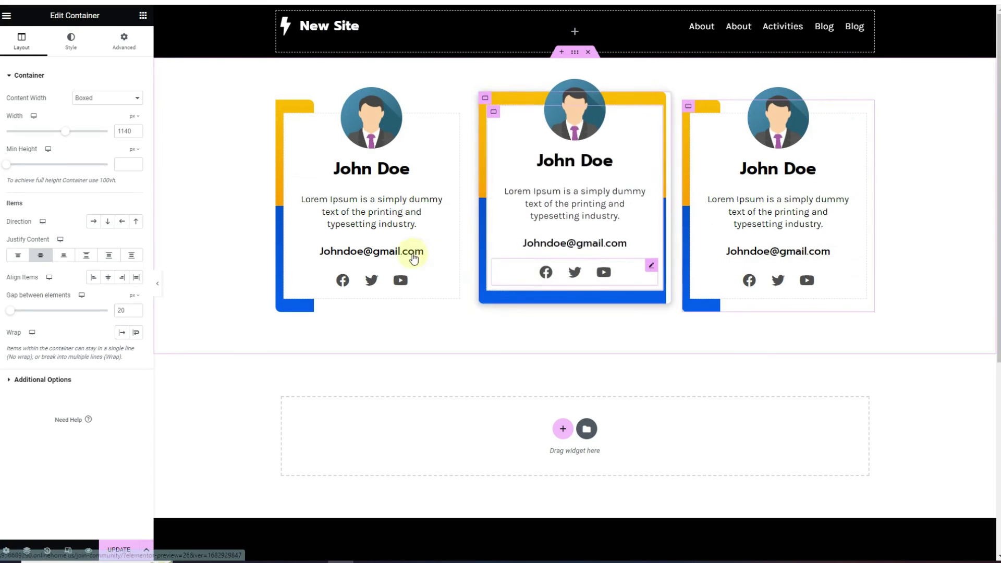
left_click(66, 549)
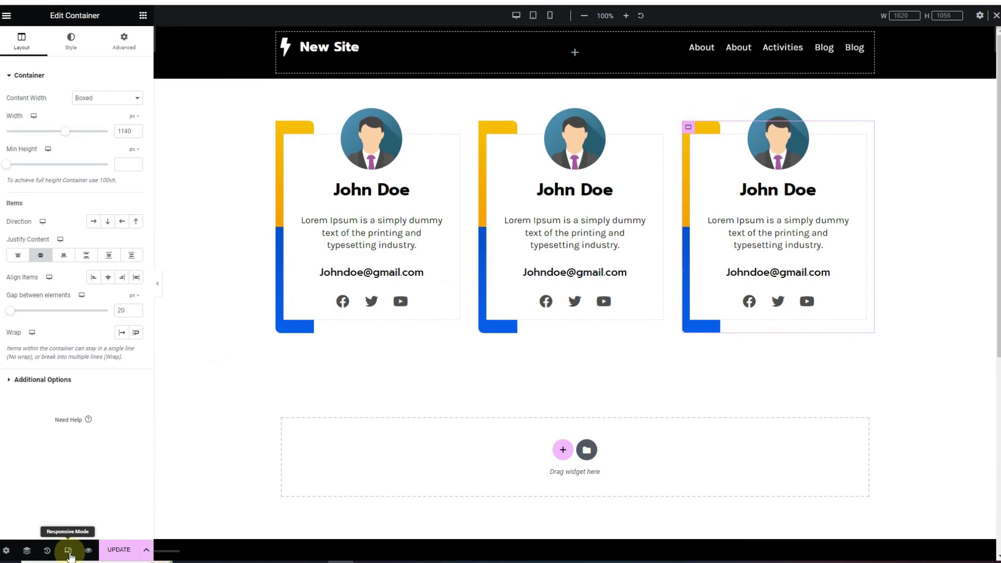
left_click(551, 17)
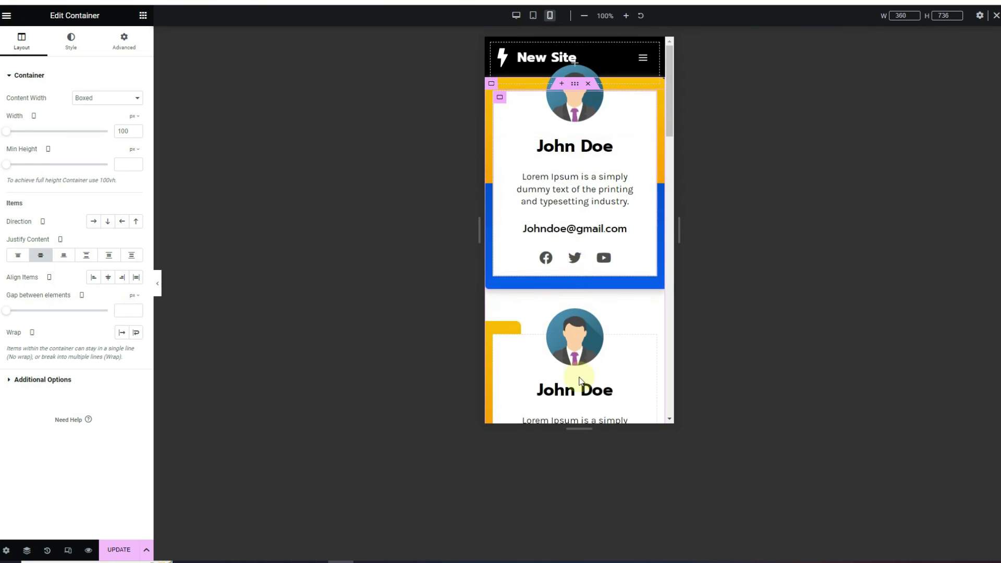
scroll(589, 354, "down", 2)
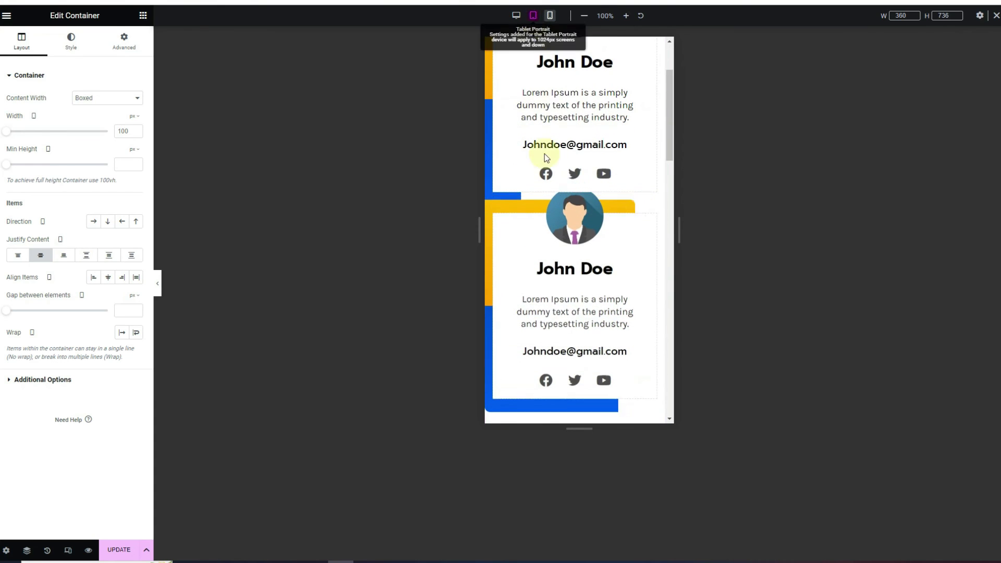
scroll(577, 291, "down", 3)
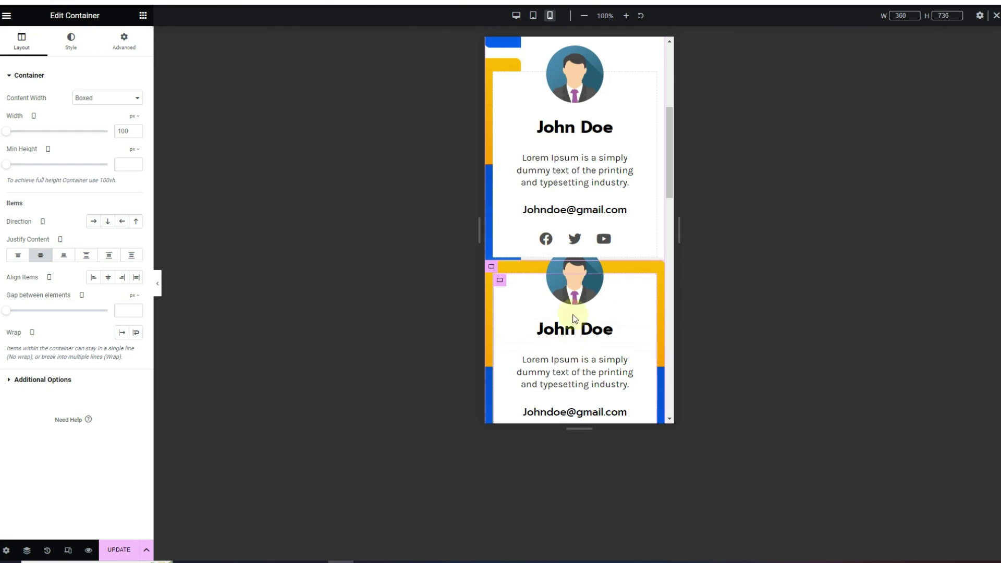
scroll(560, 211, "down", 1)
scroll(569, 240, "down", 3)
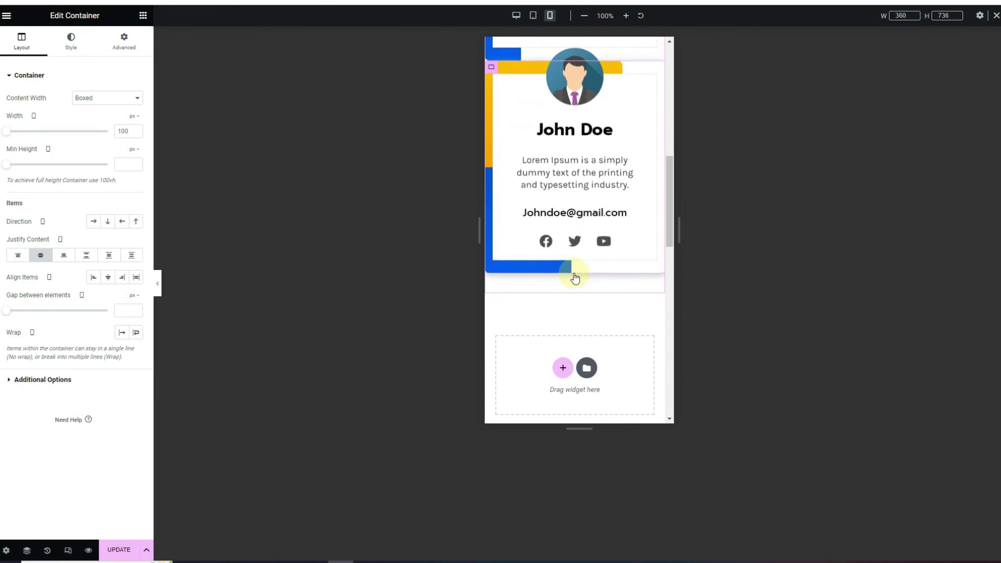
key("ctrl+d")
scroll(573, 277, "up", 3)
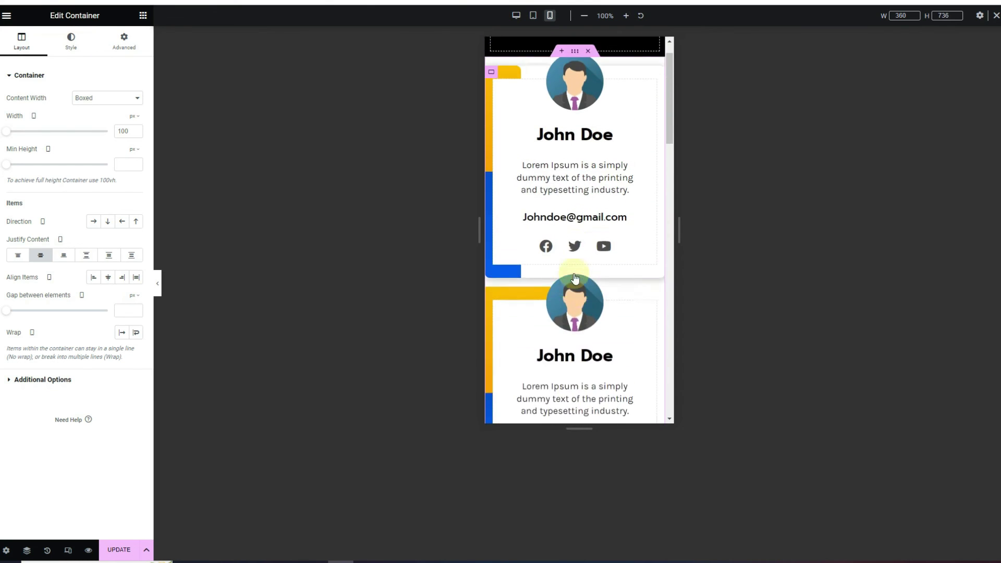
Set the main card container's mobile gap between elements to 60 px
left_click(575, 85)
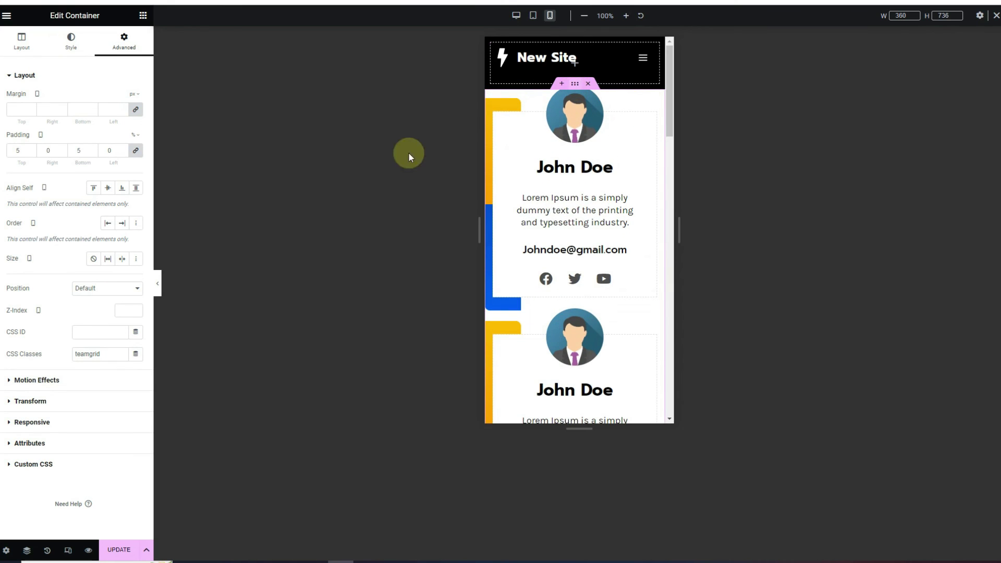
left_click(10, 51)
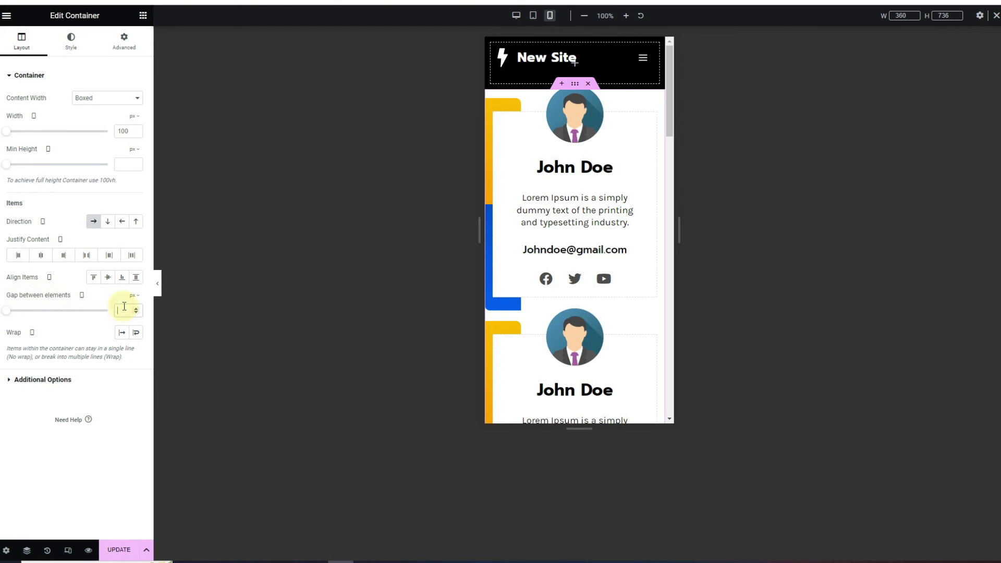
type("50")
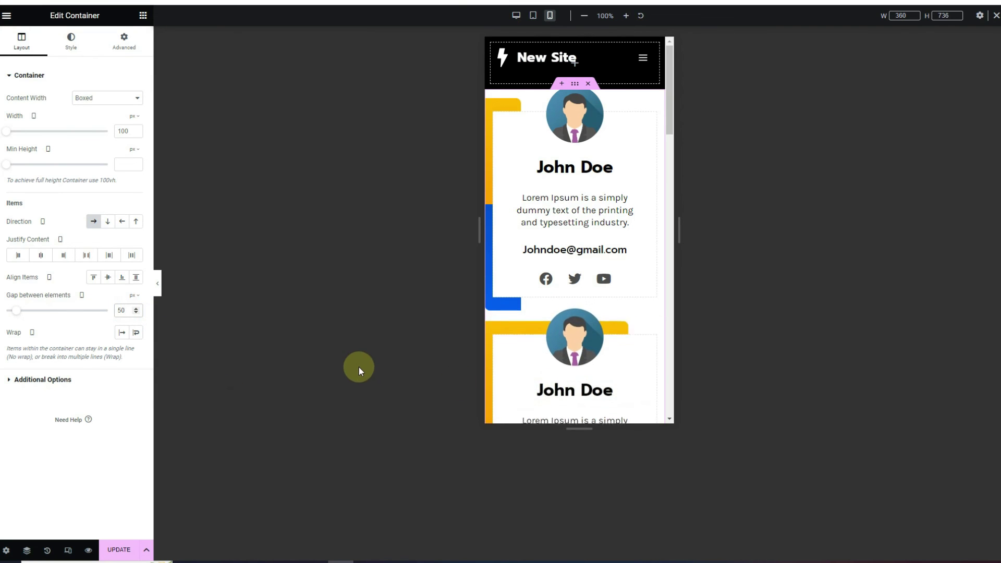
left_click(122, 312)
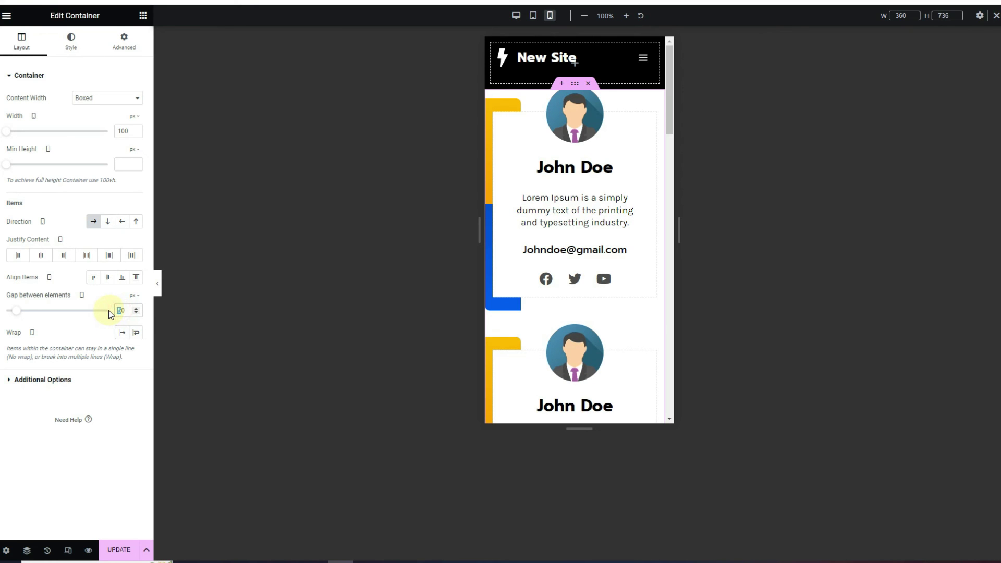
type("6")
left_click(311, 235)
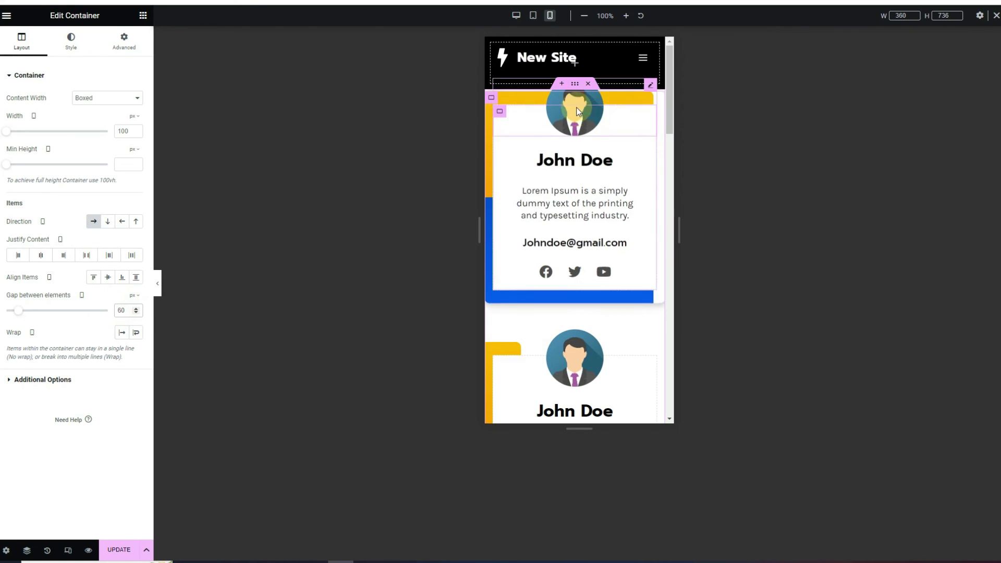
left_click_drag(576, 87, 609, 60)
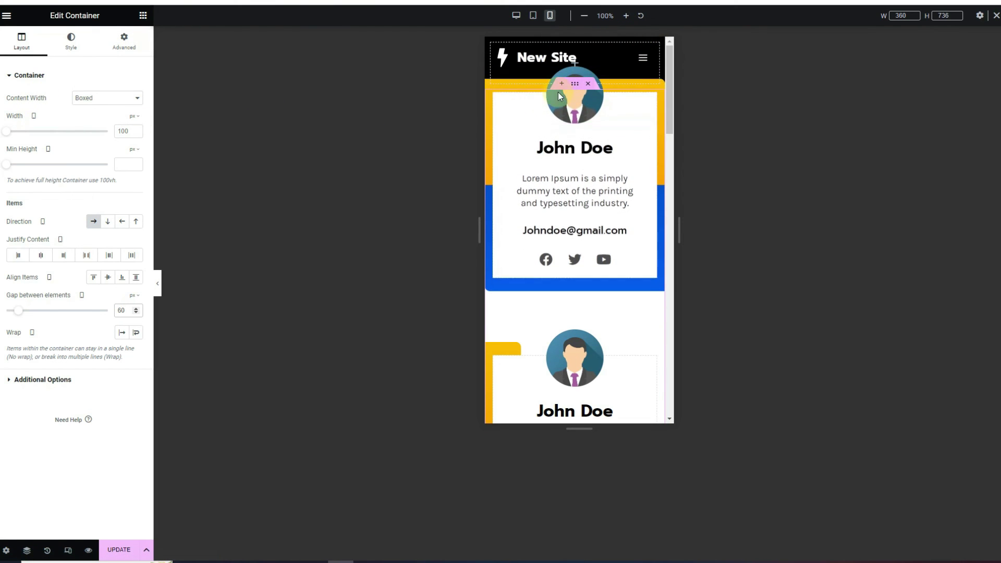
left_click(123, 40)
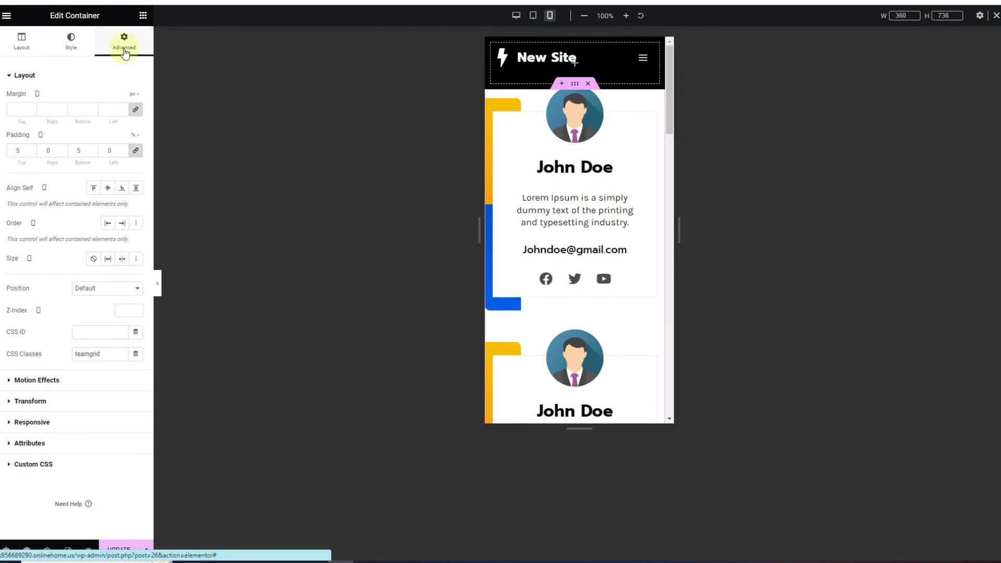
Set all four mobile padding sides of the card to 5
left_click(136, 151)
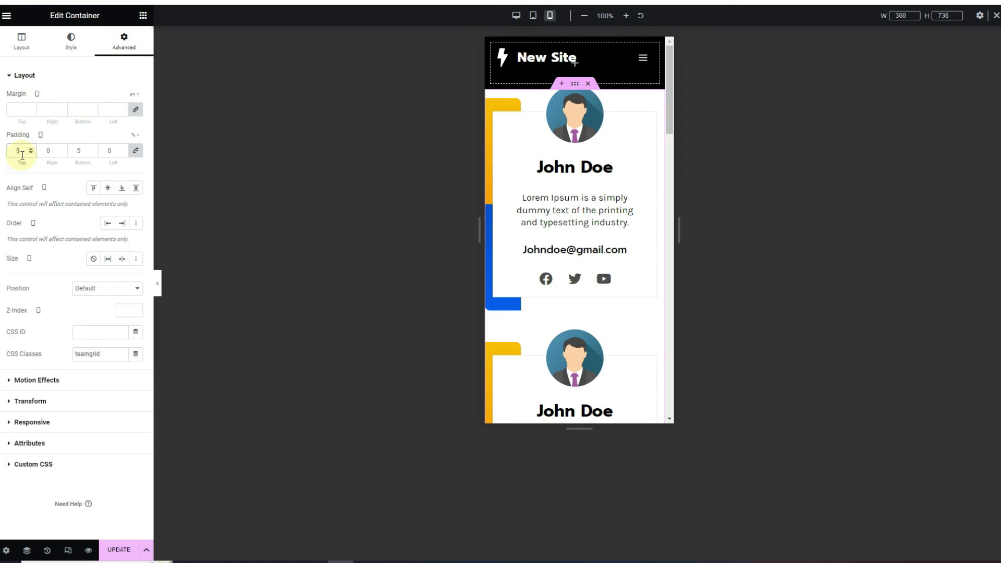
type("5")
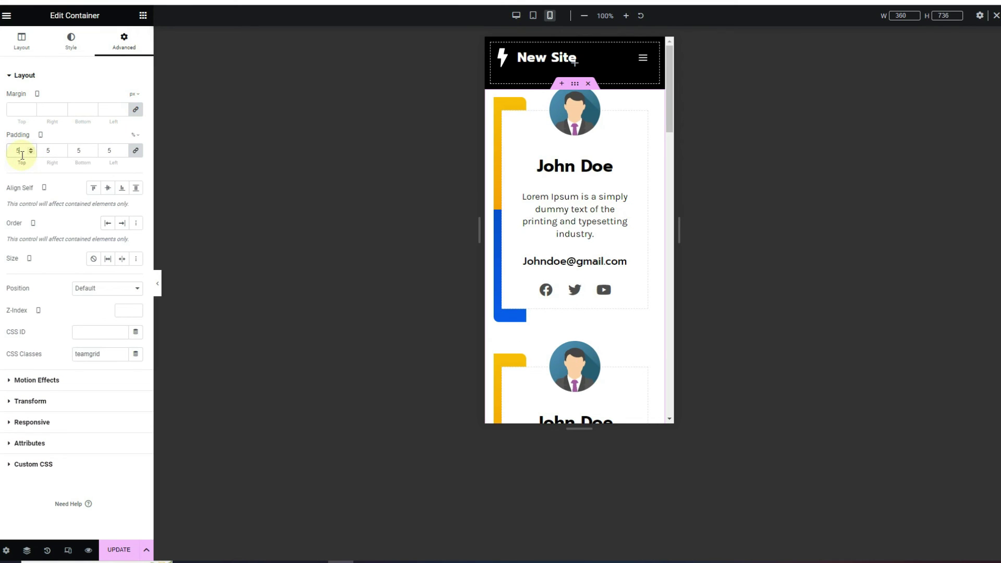
left_click(135, 150)
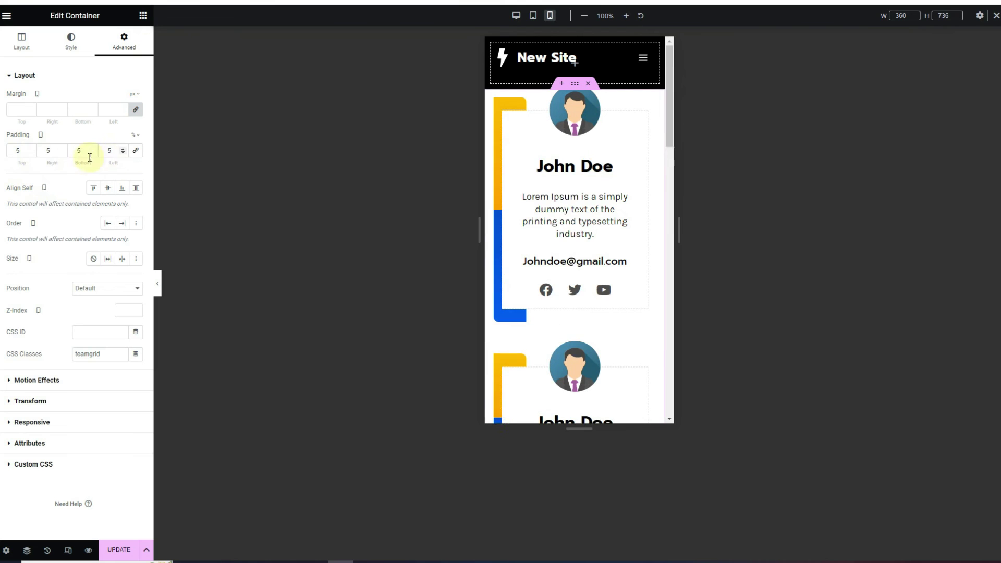
scroll(33, 150, "up", 14)
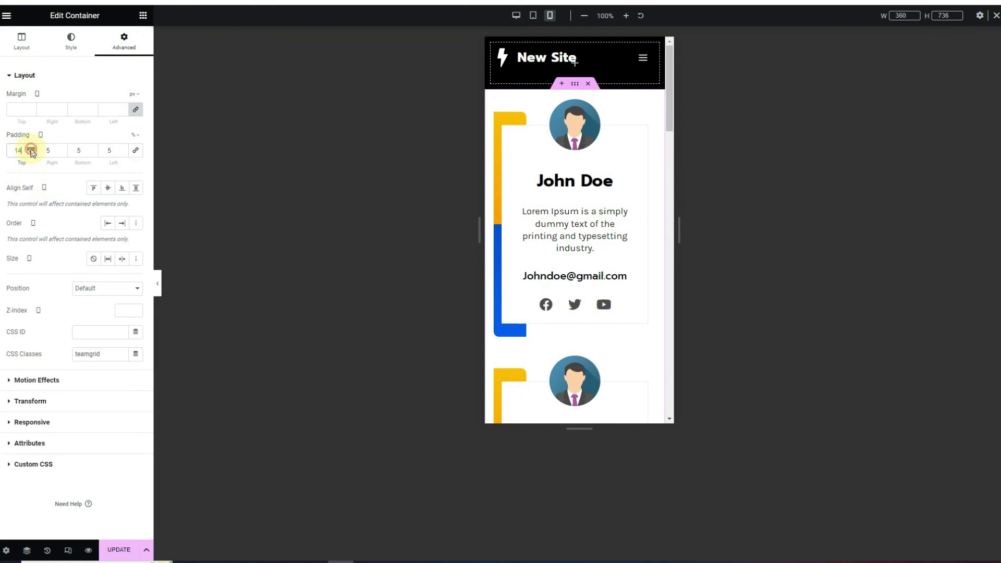
Raise the top and bottom padding to 25, then return to the desktop preview
left_click(31, 150)
left_click(31, 149)
left_click(32, 150)
left_click(31, 150)
left_click(32, 150)
left_click(31, 150)
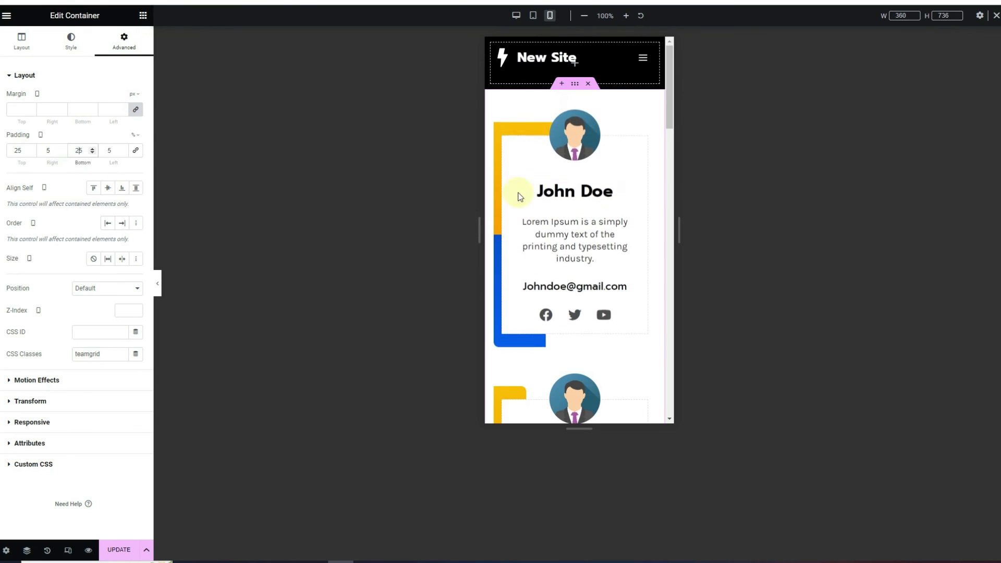
scroll(594, 204, "down", 4)
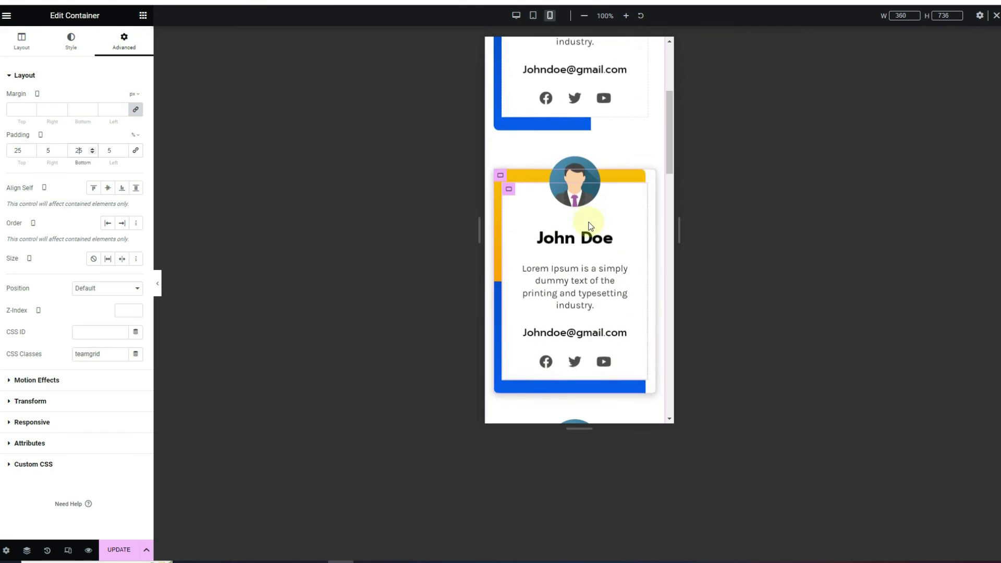
scroll(591, 226, "up", 3)
scroll(590, 226, "down", 7)
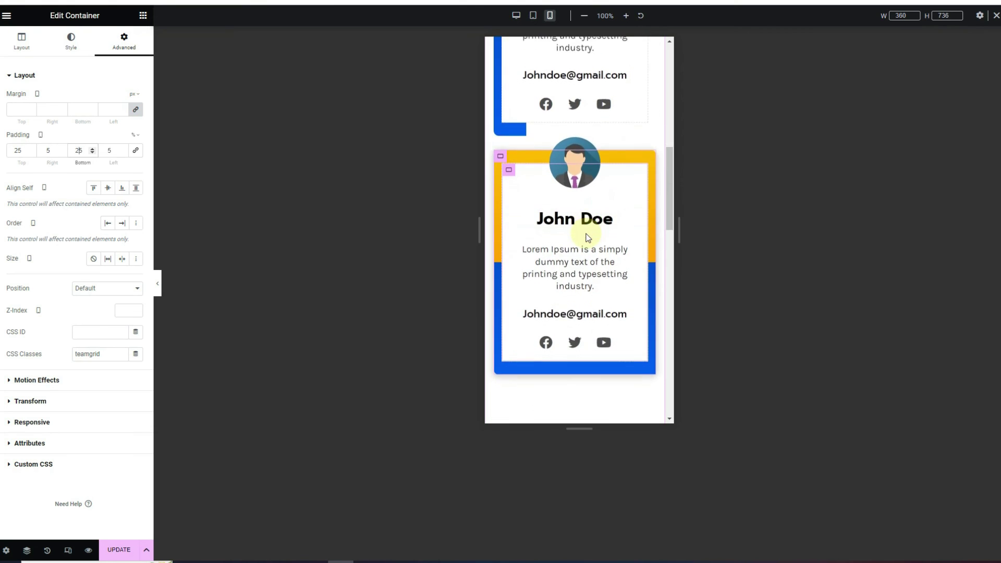
left_click(516, 15)
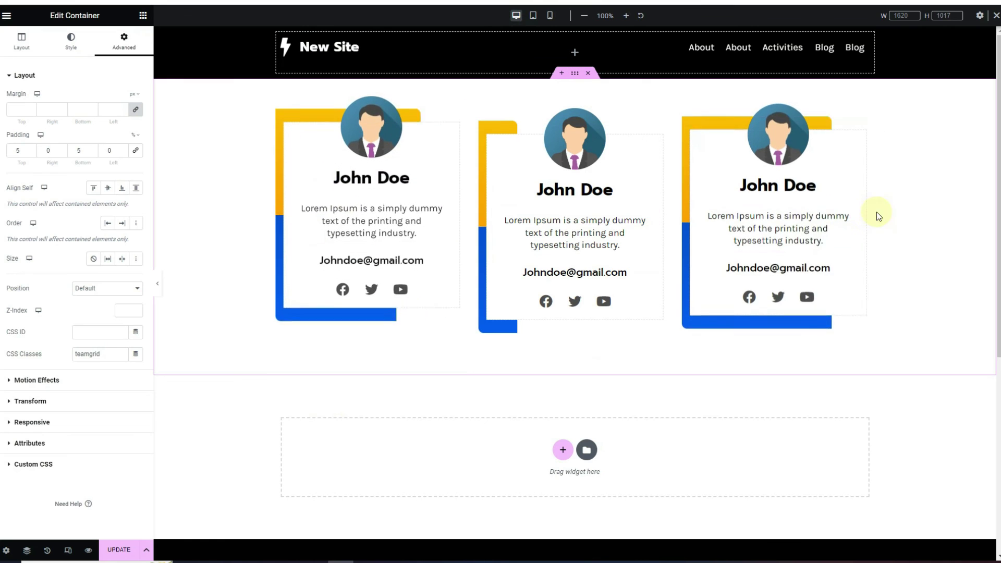
Save the page with UPDATE and check the three-card row in full-width preview
left_click(119, 552)
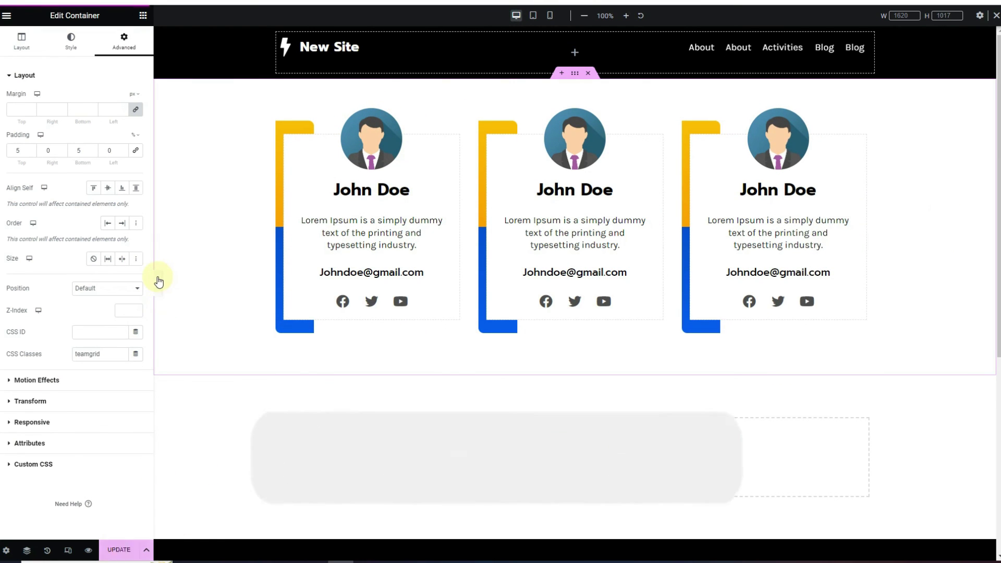
left_click(158, 283)
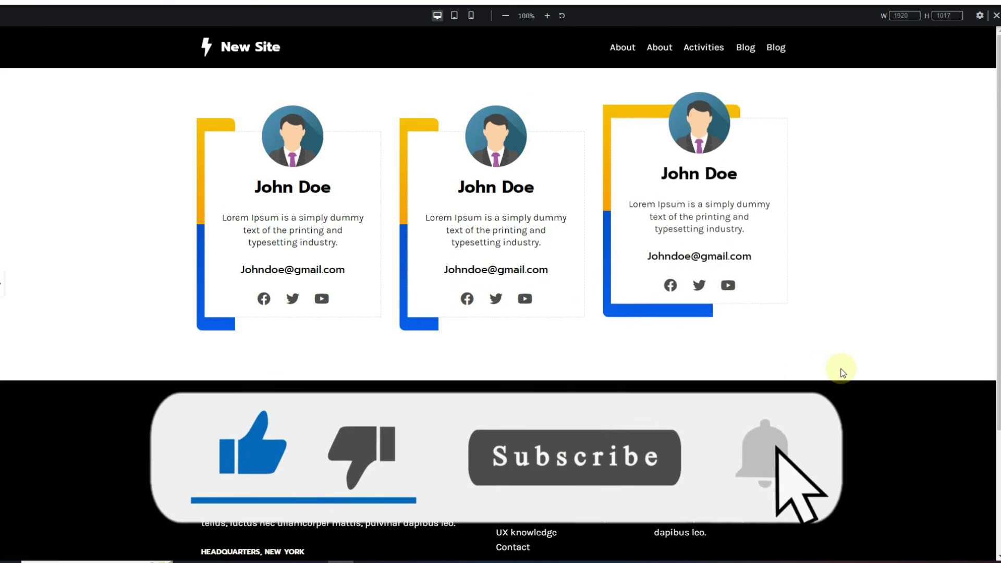
left_click(1, 283)
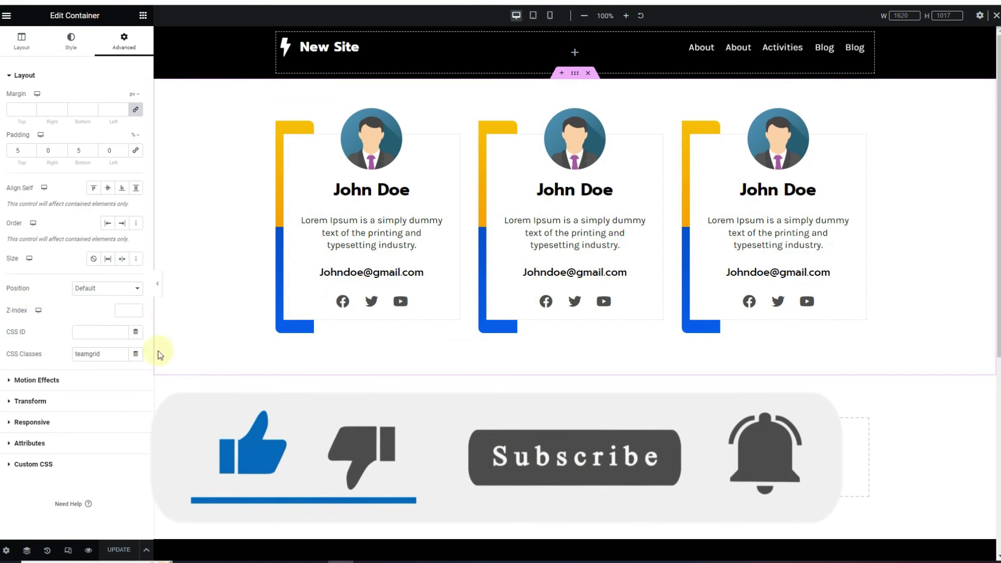